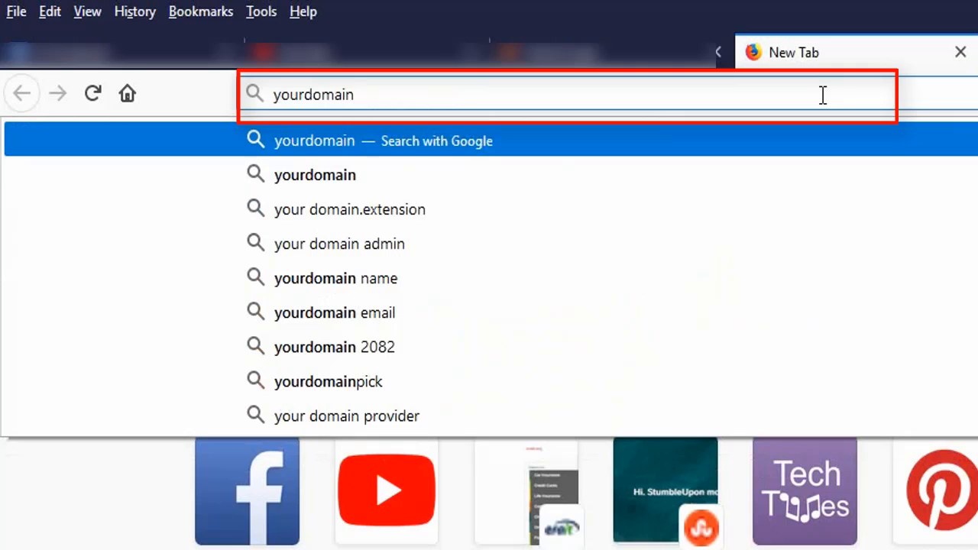
- Open the cPanel login page by entering yourdomainname.com/cpanel in the address bar
{"action": "type", "text": "name."}
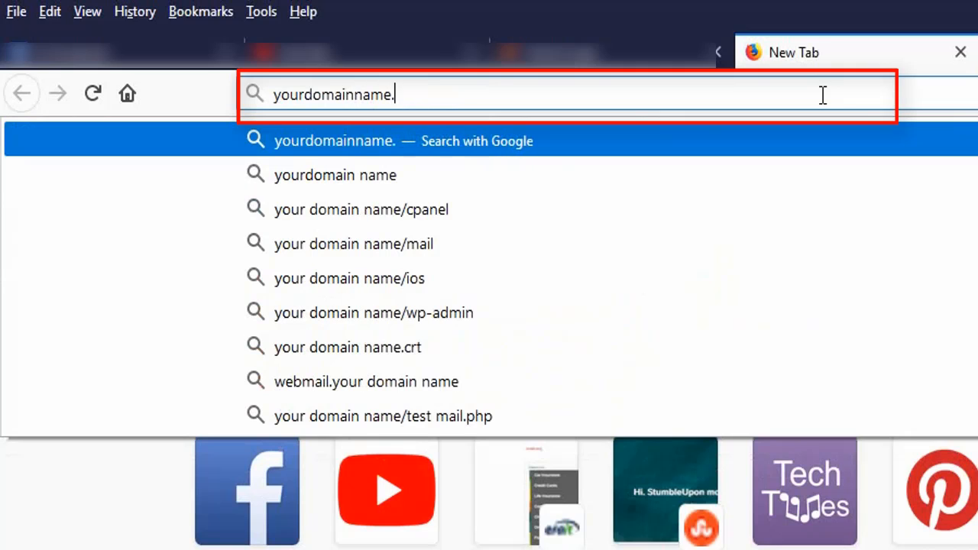
{"action": "type", "text": "com/"}
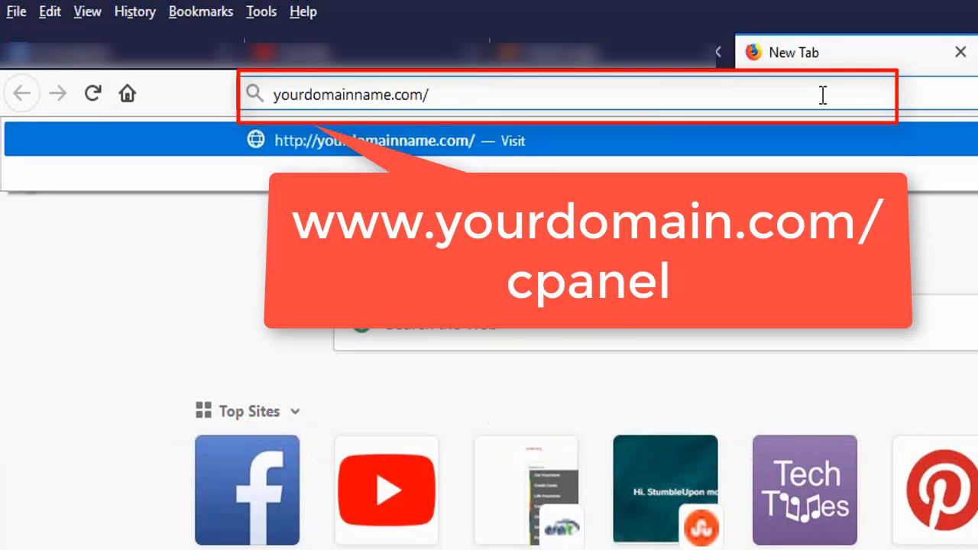
{"action": "type", "text": "cpanel"}
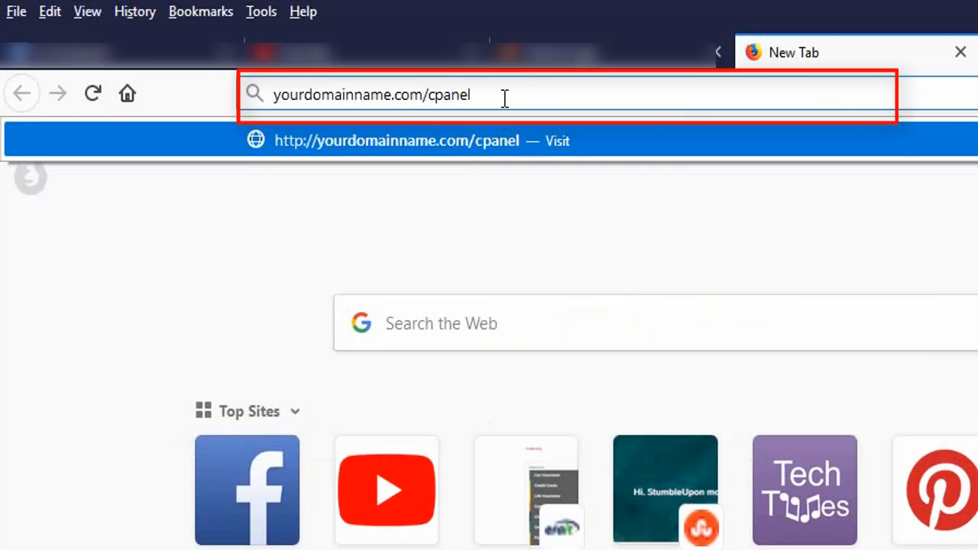
{"action": "key", "text": "Return"}
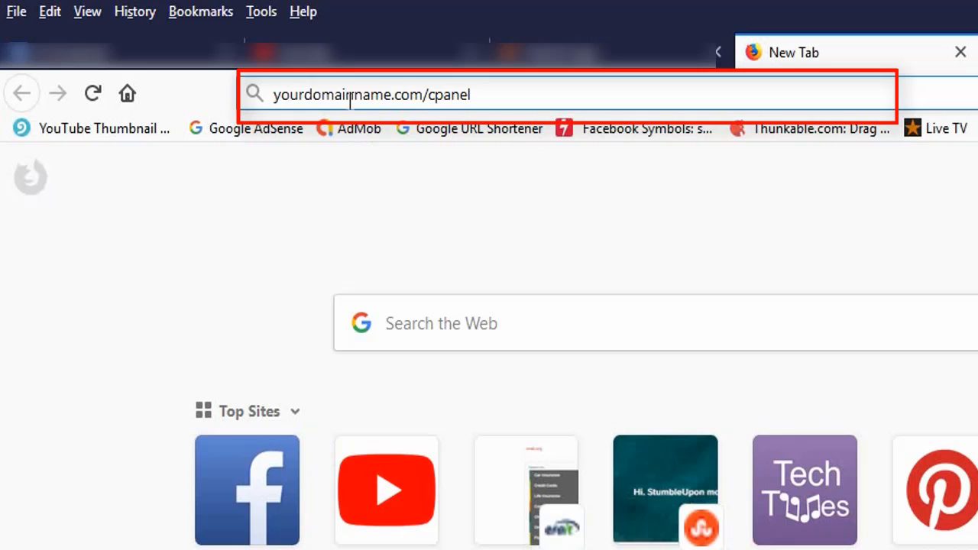
{"action": "left_click_drag", "start_coordinate": [384, 93], "coordinate": [260, 94]}
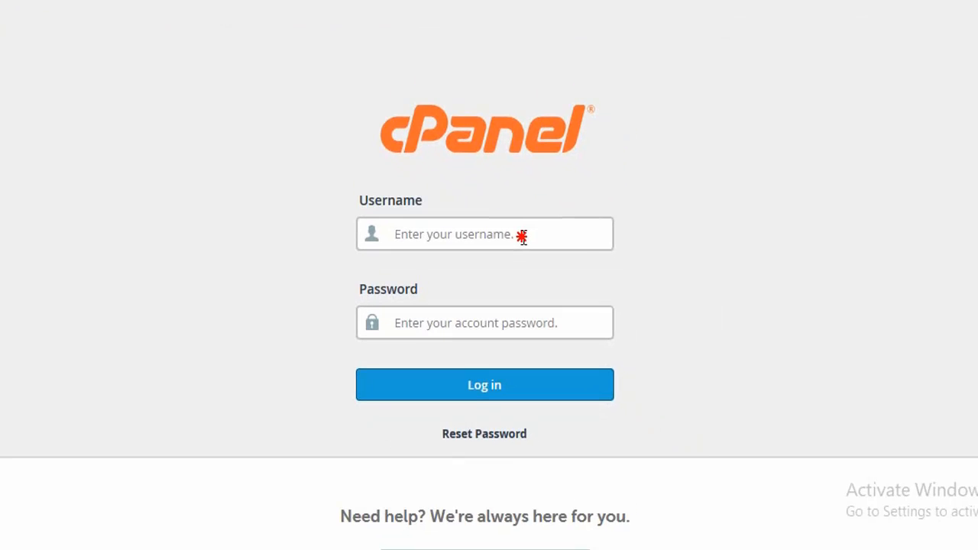
- Log in to cPanel with the account username and password
{"action": "left_click", "coordinate": [548, 229]}
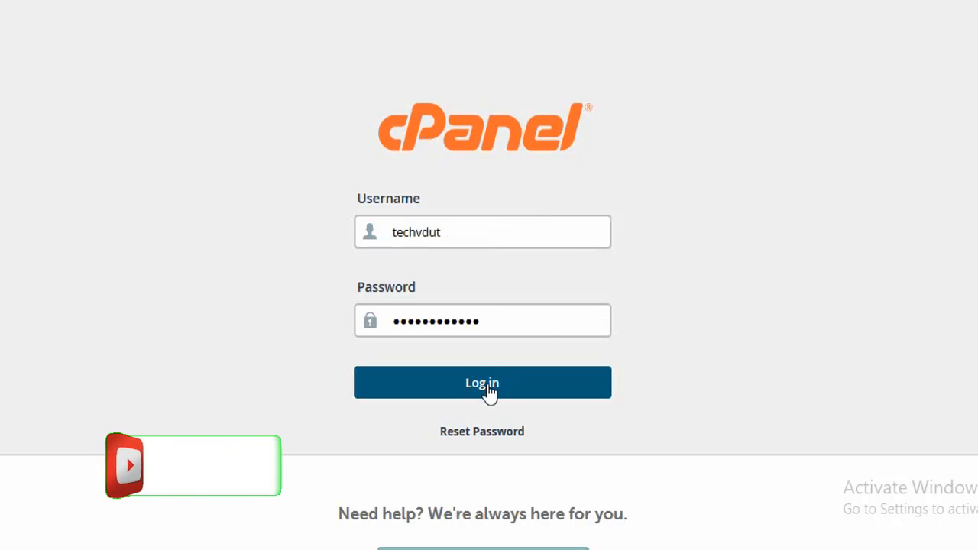
{"action": "left_click", "coordinate": [487, 389]}
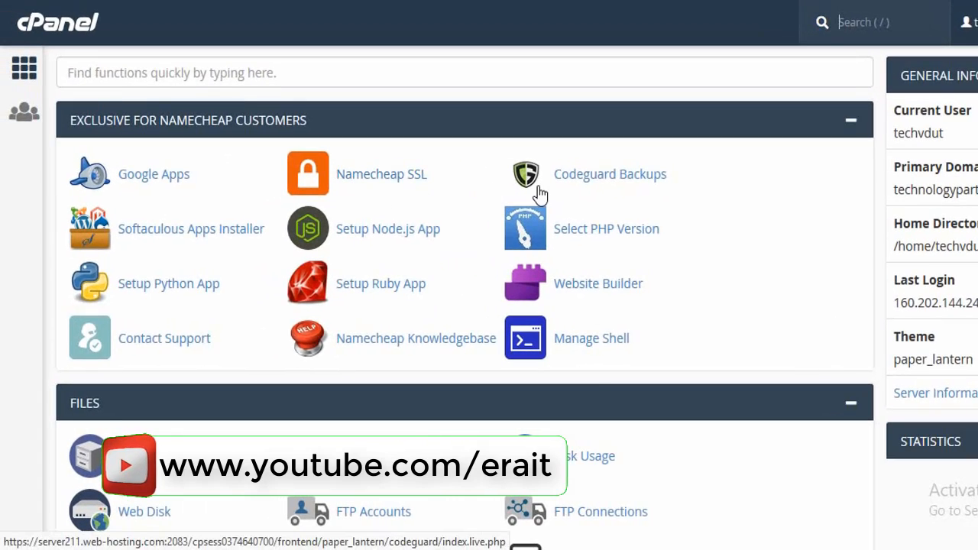
- Open the WordPress installer from the Softaculous Apps Installer section of cPanel
{"action": "scroll", "coordinate": [550, 203], "scroll_direction": "down", "scroll_amount": 5}
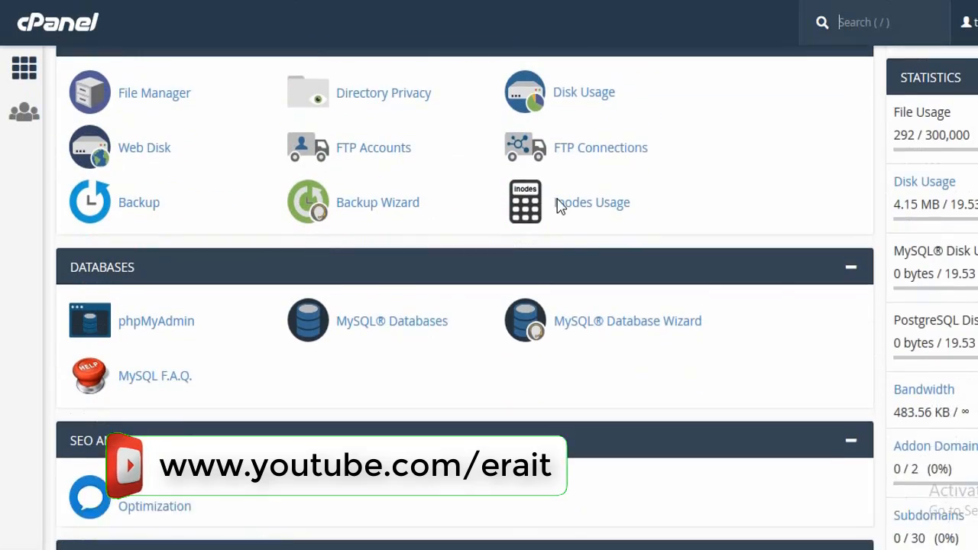
{"action": "scroll", "coordinate": [557, 206], "scroll_direction": "down", "scroll_amount": 15}
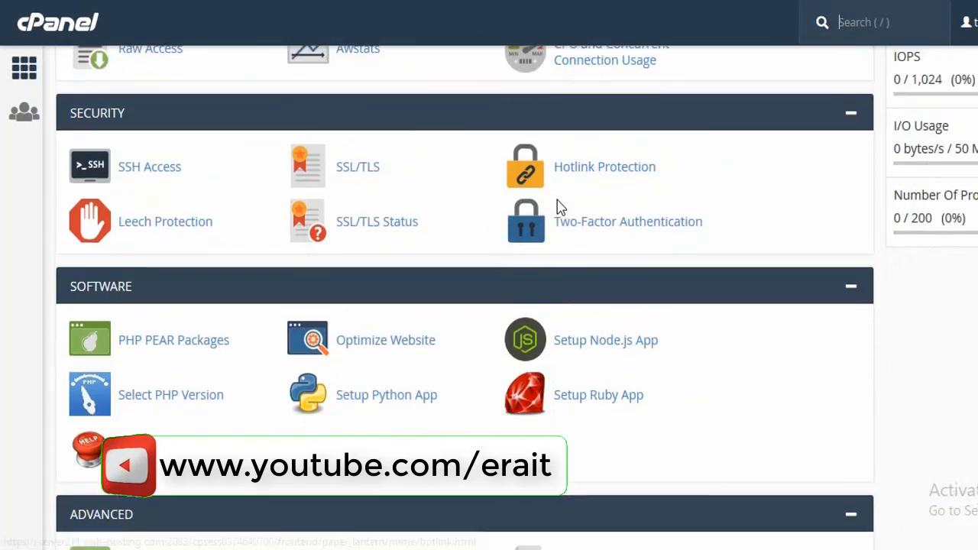
{"action": "scroll", "coordinate": [558, 206], "scroll_direction": "down", "scroll_amount": 6}
{"action": "scroll", "coordinate": [557, 206], "scroll_direction": "down", "scroll_amount": 3}
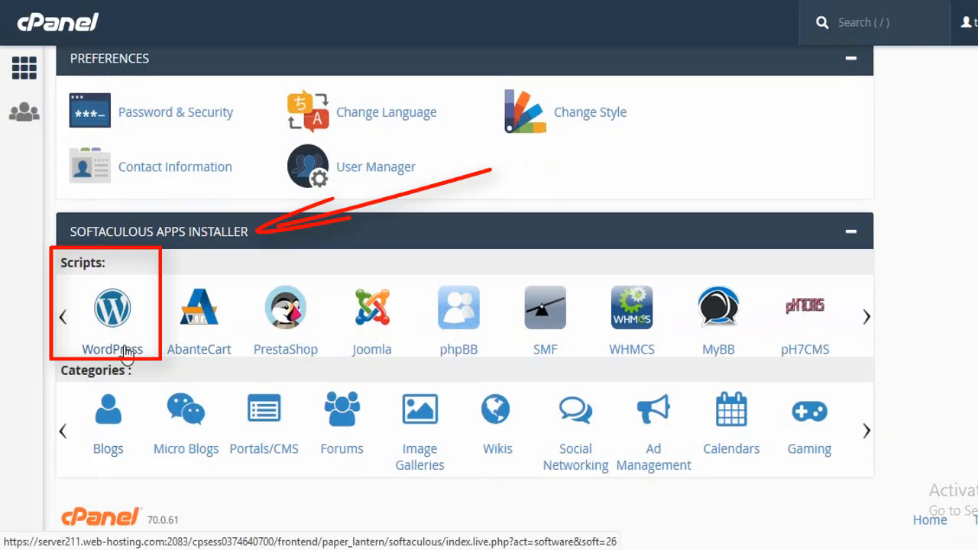
{"action": "left_click", "coordinate": [126, 352]}
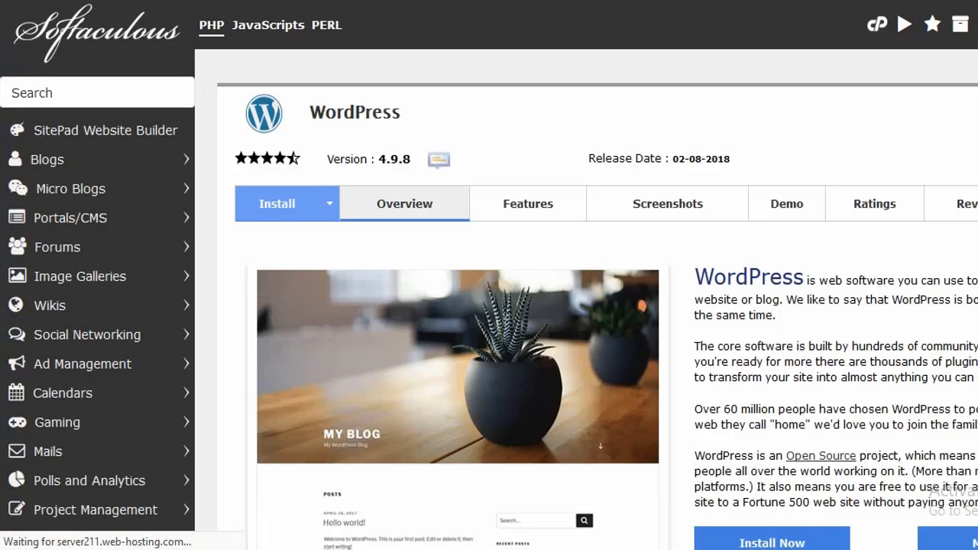
- Review the WordPress page's version details and its Features, Screenshots and Demo tabs
{"action": "scroll", "coordinate": [489, 306], "scroll_direction": "down", "scroll_amount": 4}
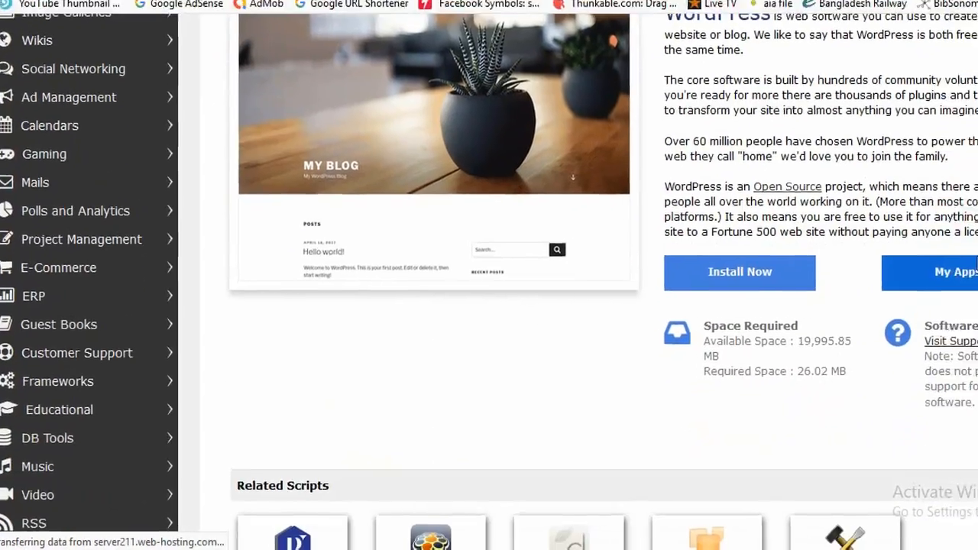
{"action": "scroll", "coordinate": [906, 275], "scroll_direction": "up", "scroll_amount": 4}
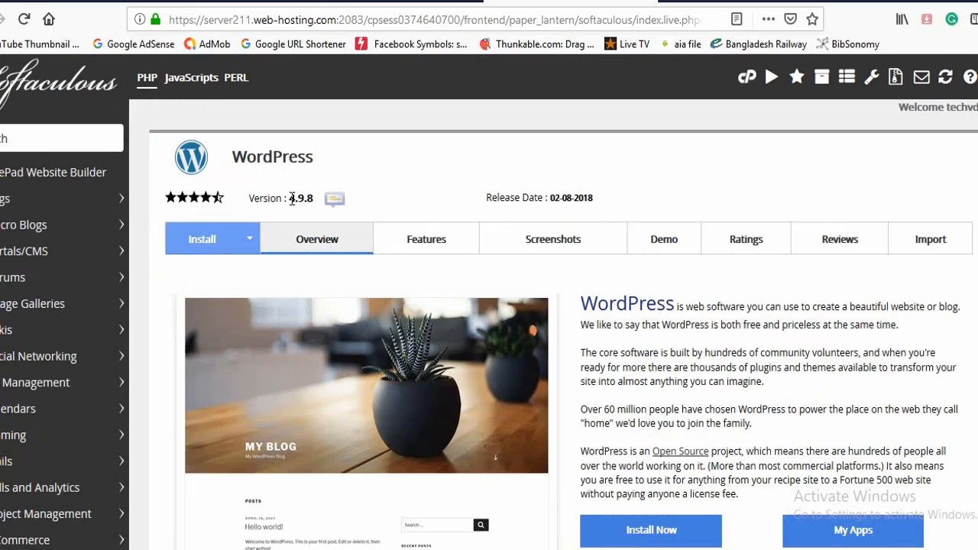
{"action": "mouse_move", "coordinate": [252, 198]}
{"action": "left_mouse_down"}
{"action": "mouse_move", "coordinate": [321, 200]}
{"action": "mouse_move", "coordinate": [255, 198]}
{"action": "mouse_move", "coordinate": [303, 194]}
{"action": "left_mouse_up"}
{"action": "left_click", "coordinate": [253, 199]}
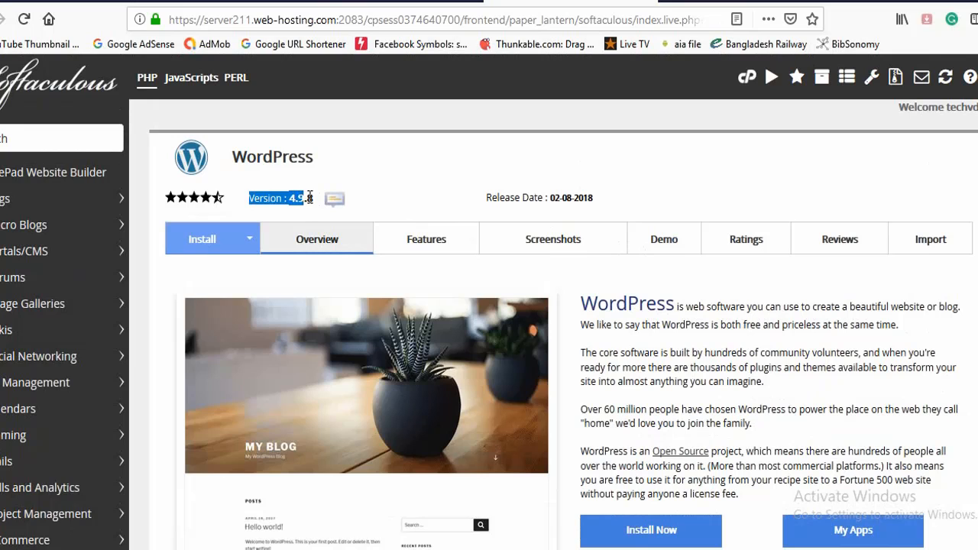
{"action": "left_click", "coordinate": [309, 198]}
{"action": "scroll", "coordinate": [655, 258], "scroll_direction": "down", "scroll_amount": 2}
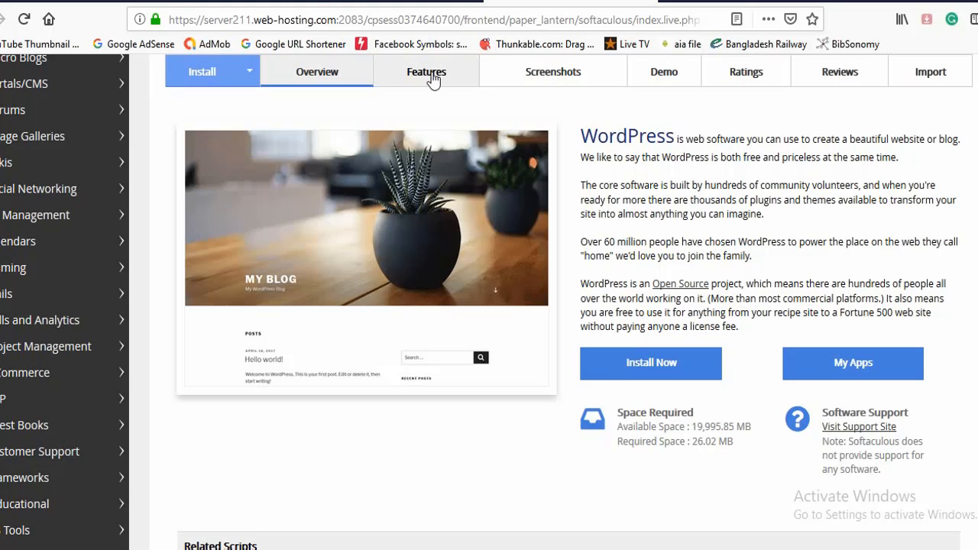
{"action": "left_click", "coordinate": [431, 76]}
{"action": "left_click", "coordinate": [555, 74]}
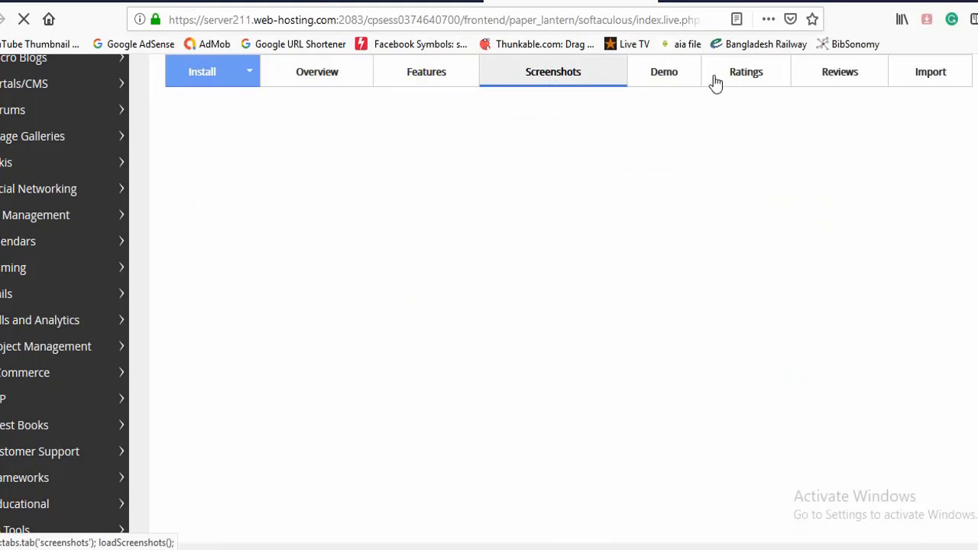
{"action": "left_click", "coordinate": [670, 81]}
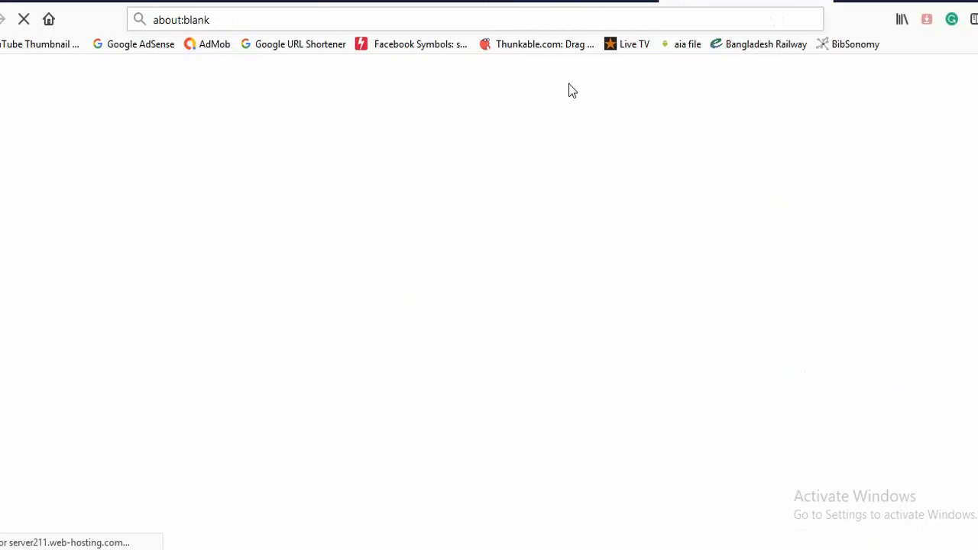
{"action": "left_click", "coordinate": [810, 3]}
- Examine the Install tab's setup form and its Quick Install and Custom Install options
{"action": "left_click", "coordinate": [214, 80]}
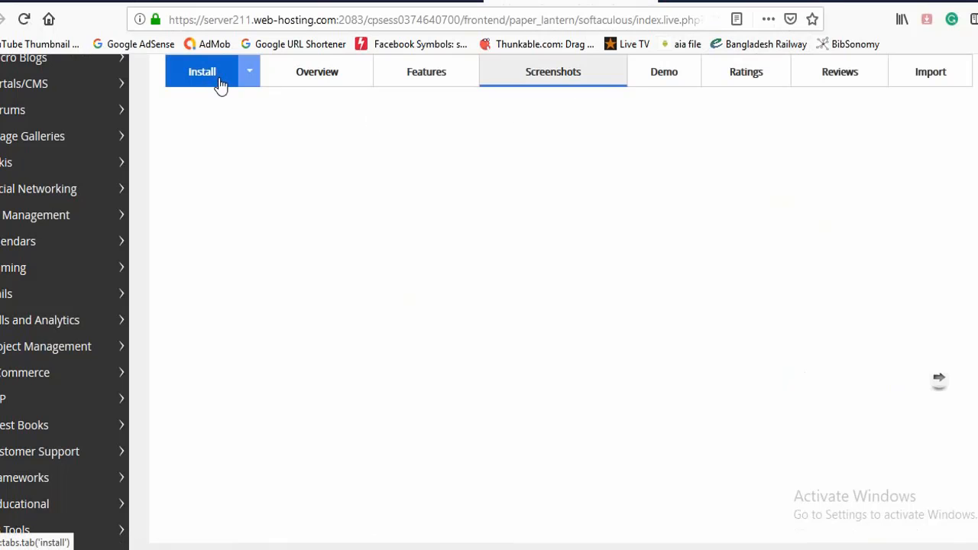
{"action": "scroll", "coordinate": [415, 206], "scroll_direction": "up", "scroll_amount": 3}
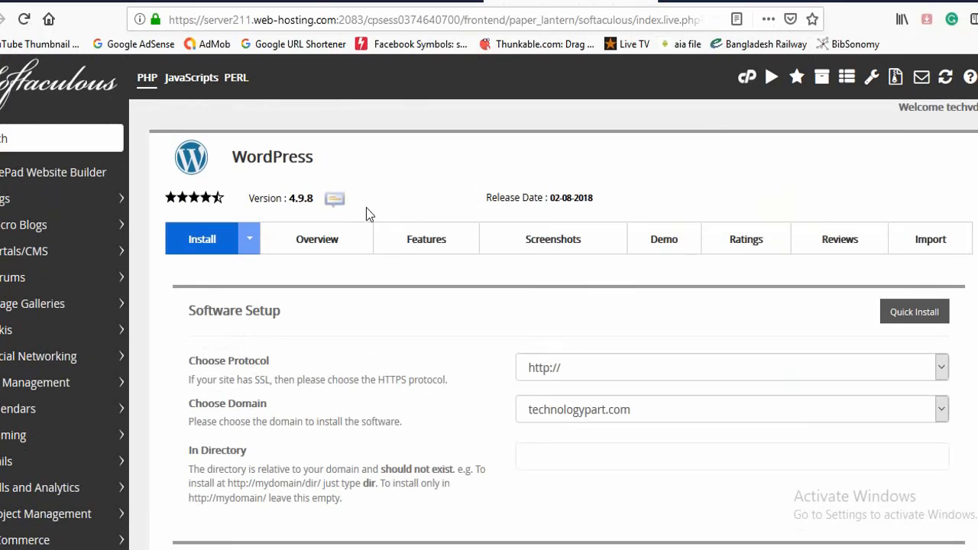
{"action": "scroll", "coordinate": [353, 194], "scroll_direction": "down", "scroll_amount": 5}
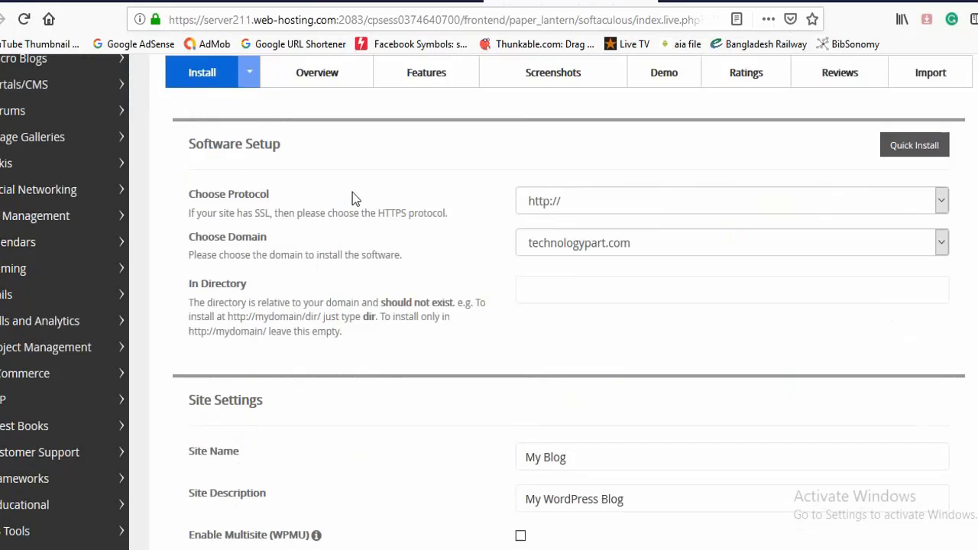
{"action": "scroll", "coordinate": [352, 192], "scroll_direction": "up", "scroll_amount": 5}
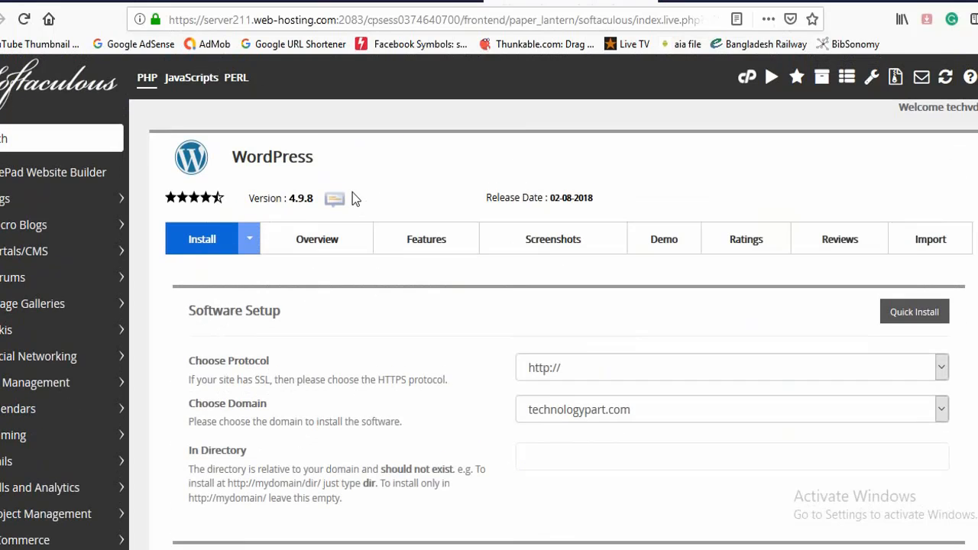
{"action": "left_click", "coordinate": [250, 241]}
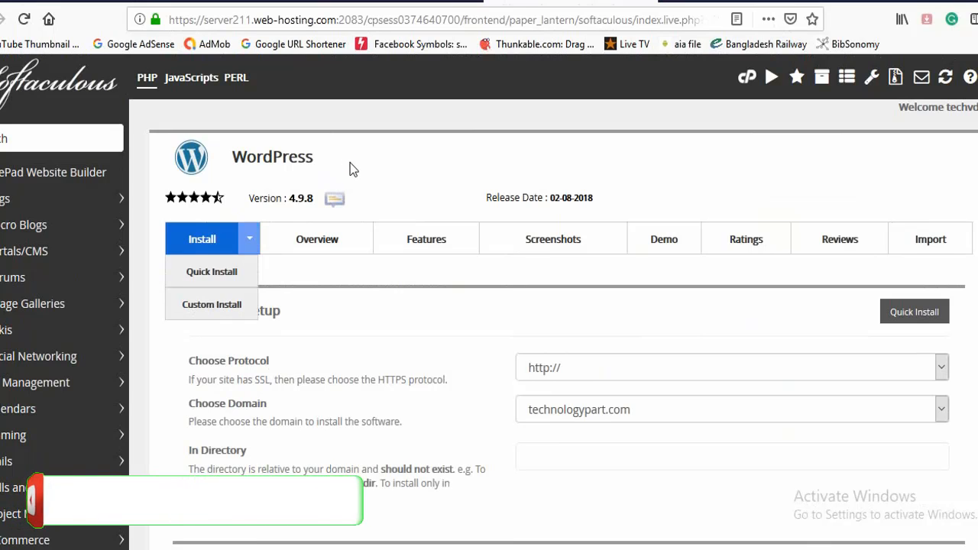
{"action": "scroll", "coordinate": [372, 336], "scroll_direction": "down", "scroll_amount": 5}
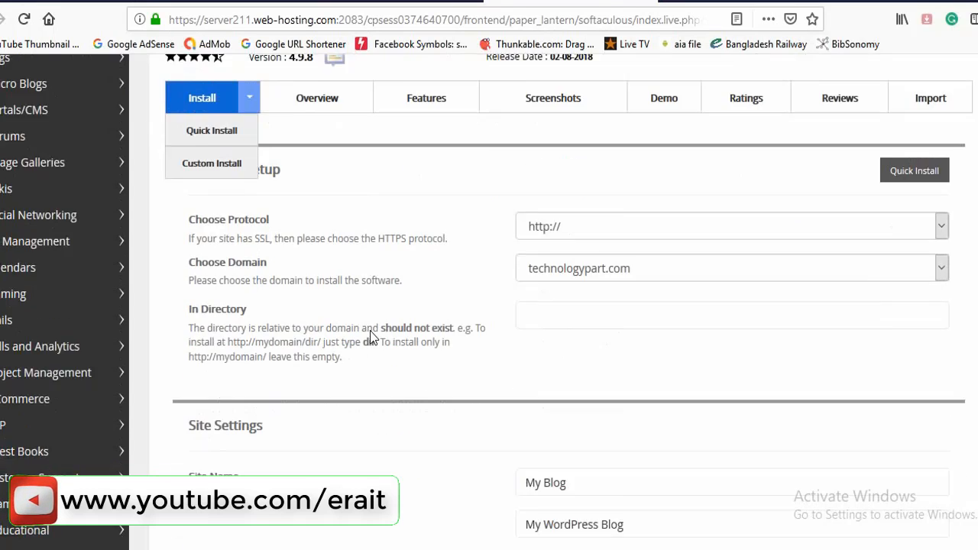
{"action": "scroll", "coordinate": [371, 332], "scroll_direction": "down", "scroll_amount": 3}
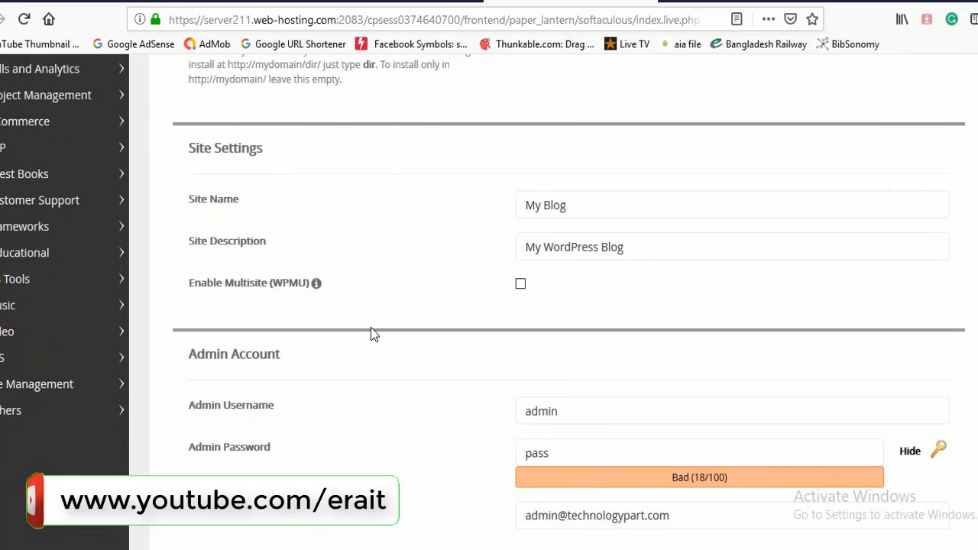
{"action": "scroll", "coordinate": [371, 331], "scroll_direction": "up", "scroll_amount": 5}
{"action": "scroll", "coordinate": [371, 326], "scroll_direction": "up", "scroll_amount": 3}
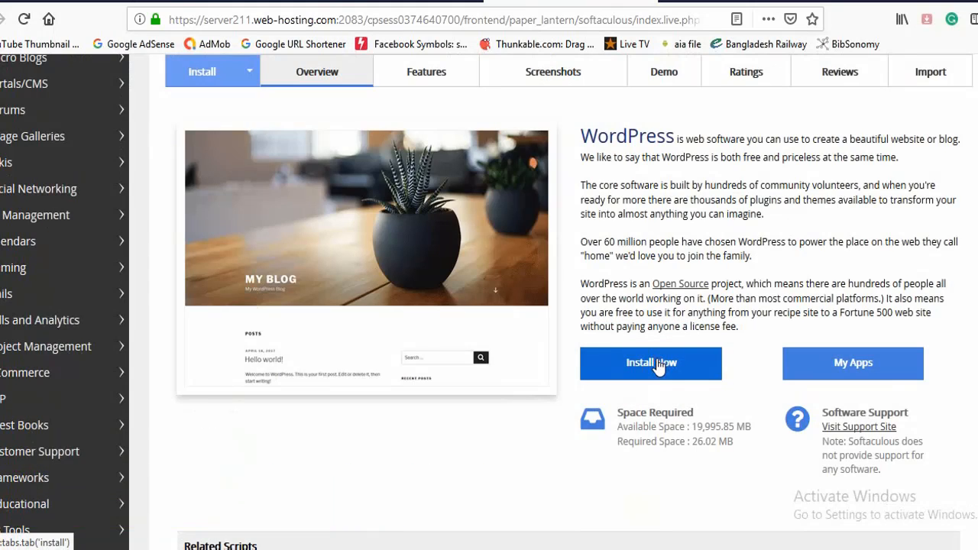
{"action": "left_click", "coordinate": [653, 363]}
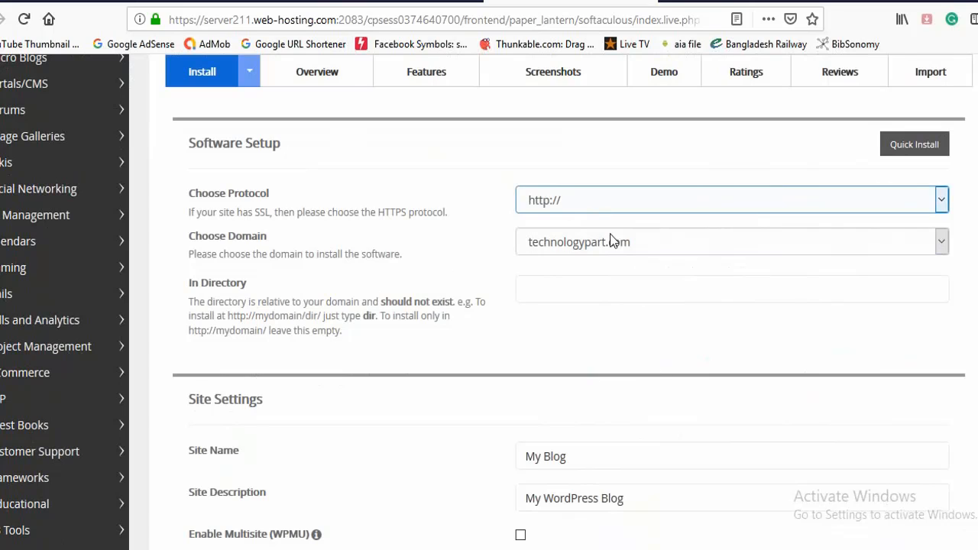
{"action": "left_click", "coordinate": [613, 297]}
{"action": "left_click", "coordinate": [450, 308]}
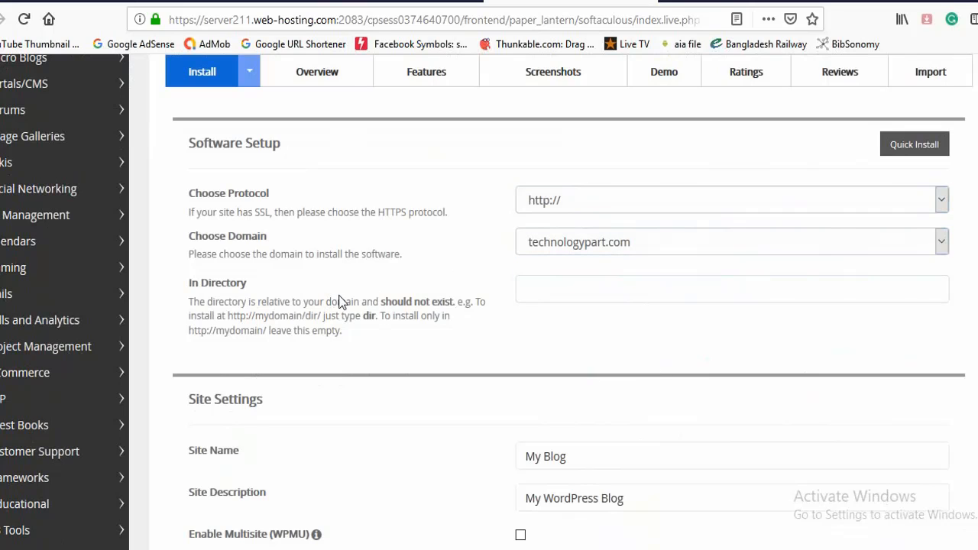
{"action": "left_click", "coordinate": [590, 285]}
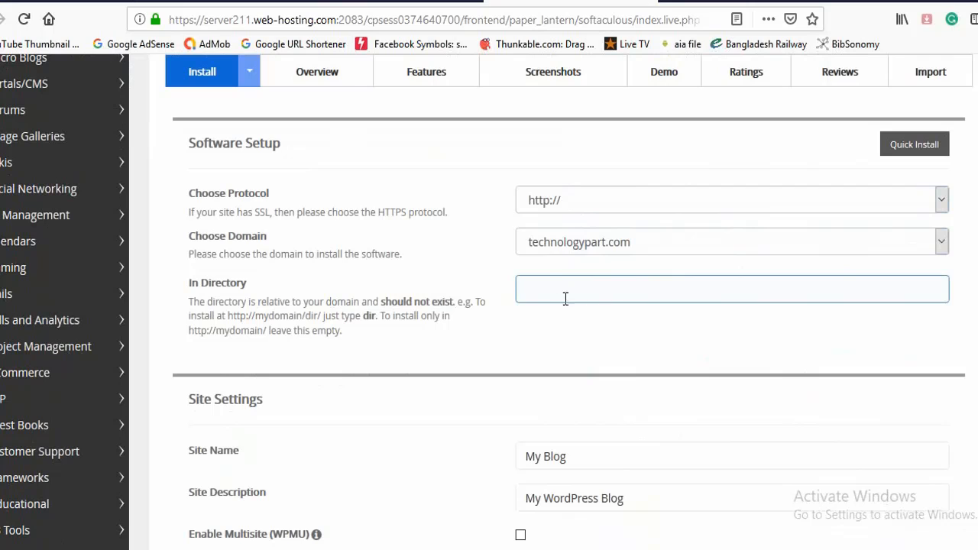
{"action": "left_click", "coordinate": [942, 200]}
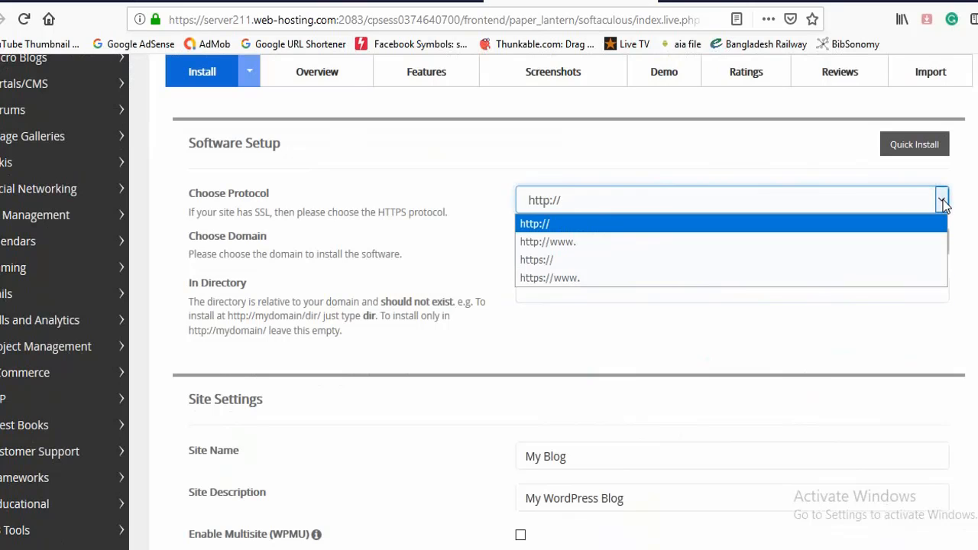
{"action": "left_click", "coordinate": [547, 225]}
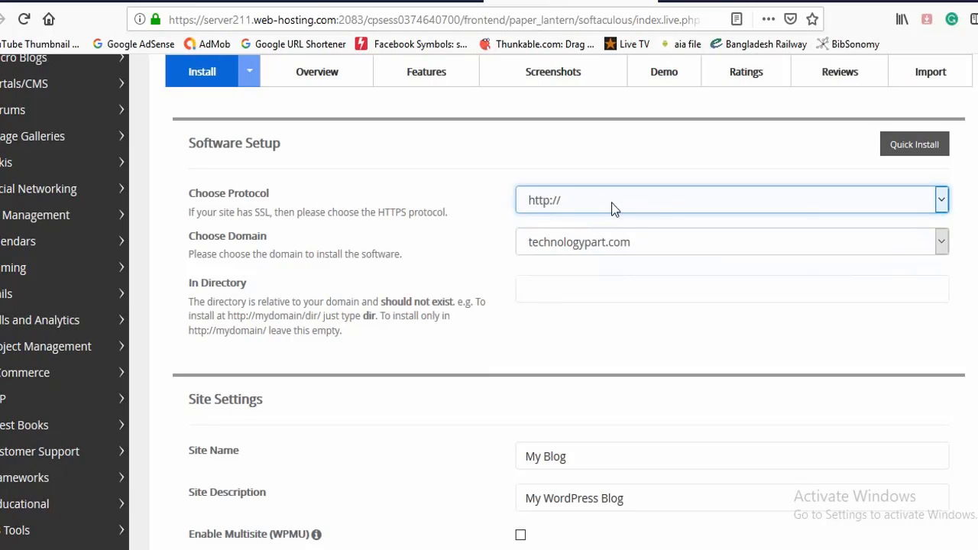
{"action": "left_click", "coordinate": [622, 251]}
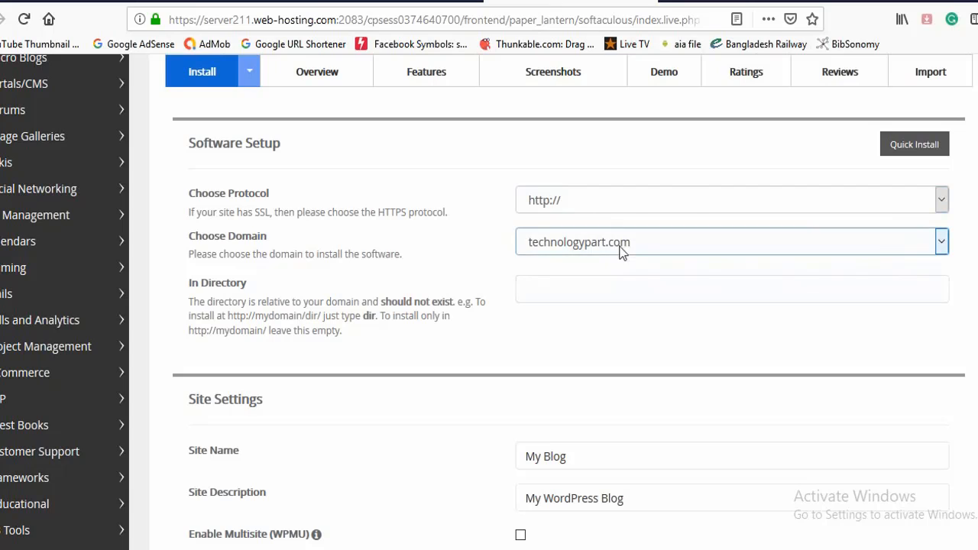
{"action": "left_click", "coordinate": [667, 243]}
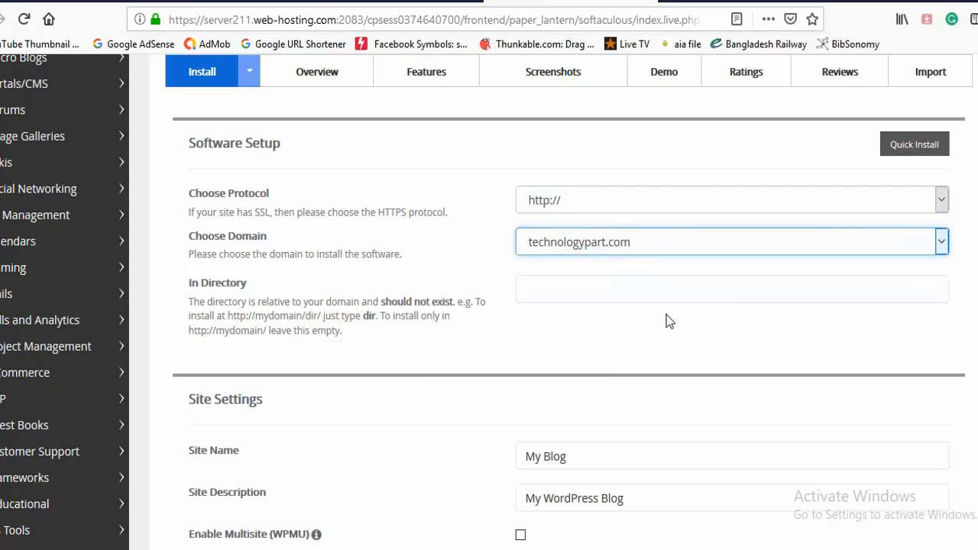
- Set the Site Name to "Technology Bangla Blog"
{"action": "scroll", "coordinate": [666, 321], "scroll_direction": "down", "scroll_amount": 3}
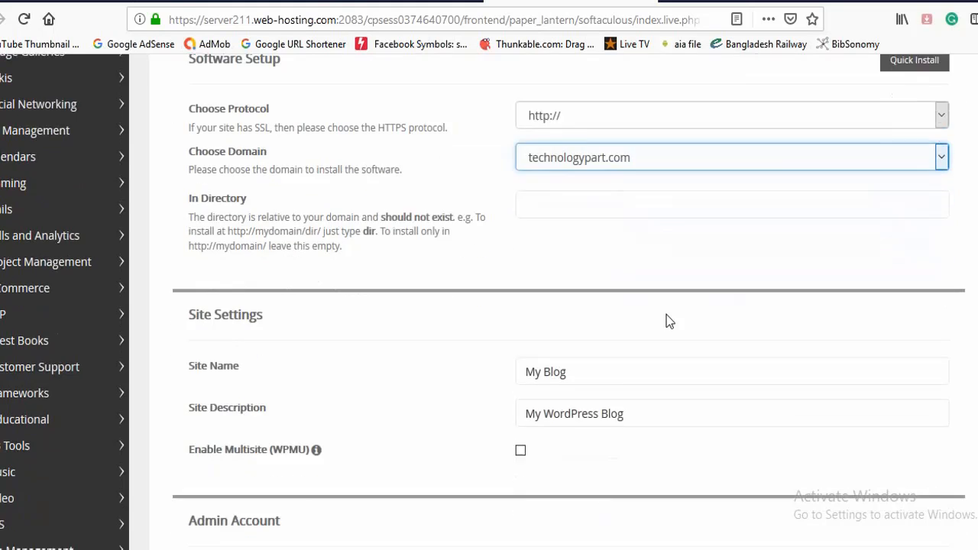
{"action": "left_click", "coordinate": [575, 288]}
{"action": "left_click_drag", "start_coordinate": [574, 289], "coordinate": [510, 289]}
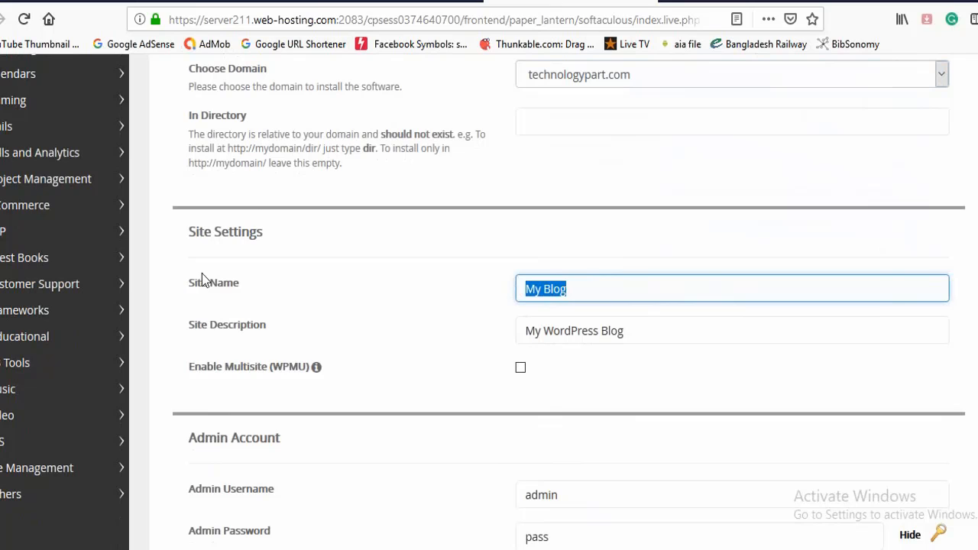
{"action": "type", "text": "Techn"}
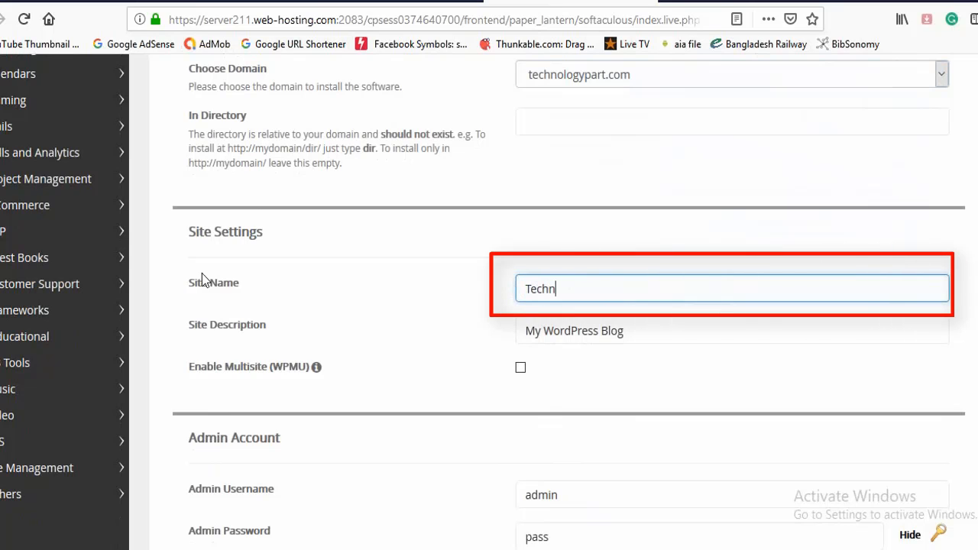
{"action": "type", "text": "ology Bangla Blog"}
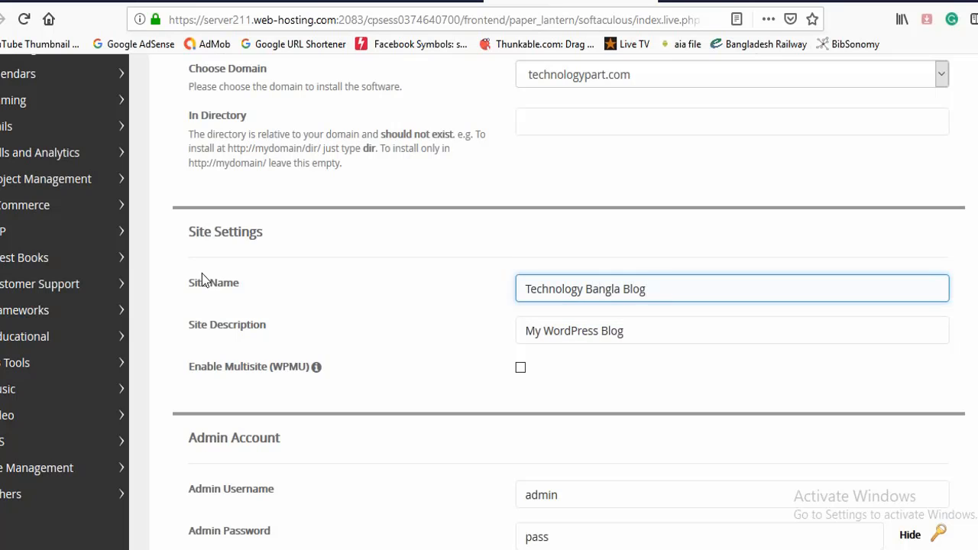
- Set the Site Description to "Trusted Technology Website in Bangladesh"
{"action": "left_click_drag", "start_coordinate": [633, 337], "coordinate": [522, 332]}
{"action": "type", "text": "T"}
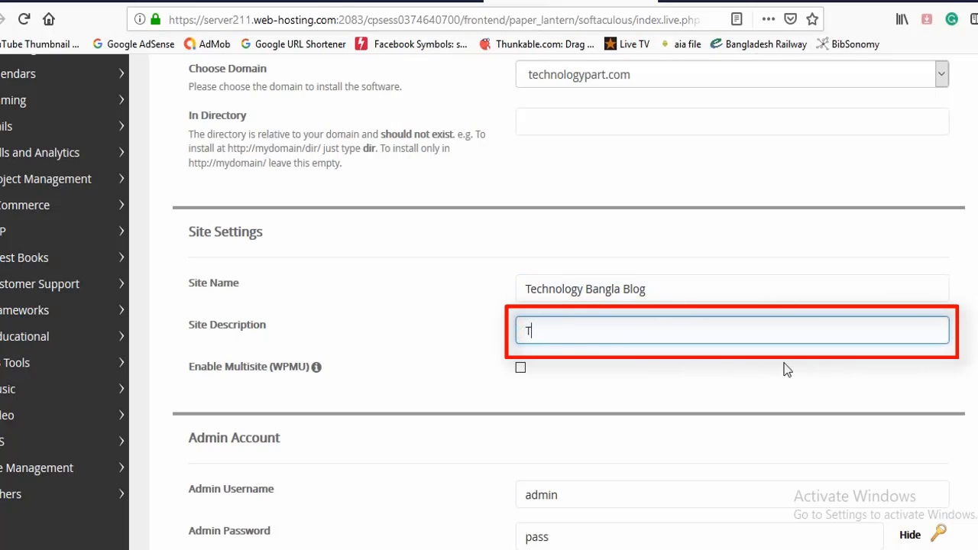
{"action": "type", "text": "rusted Technology Website in"}
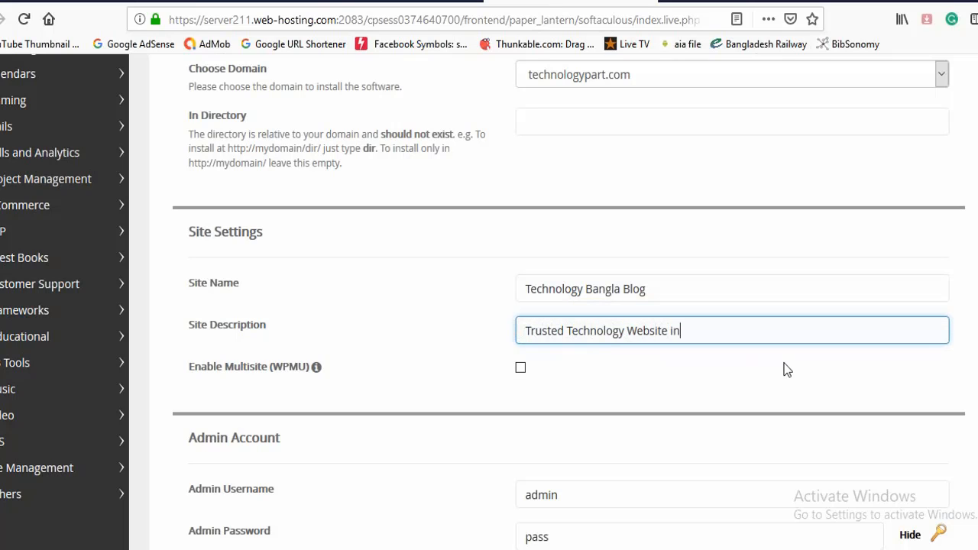
{"action": "type", "text": "angladesh"}
- Replace the default admin username with the user's own admin username
{"action": "scroll", "coordinate": [787, 370], "scroll_direction": "down", "scroll_amount": 2}
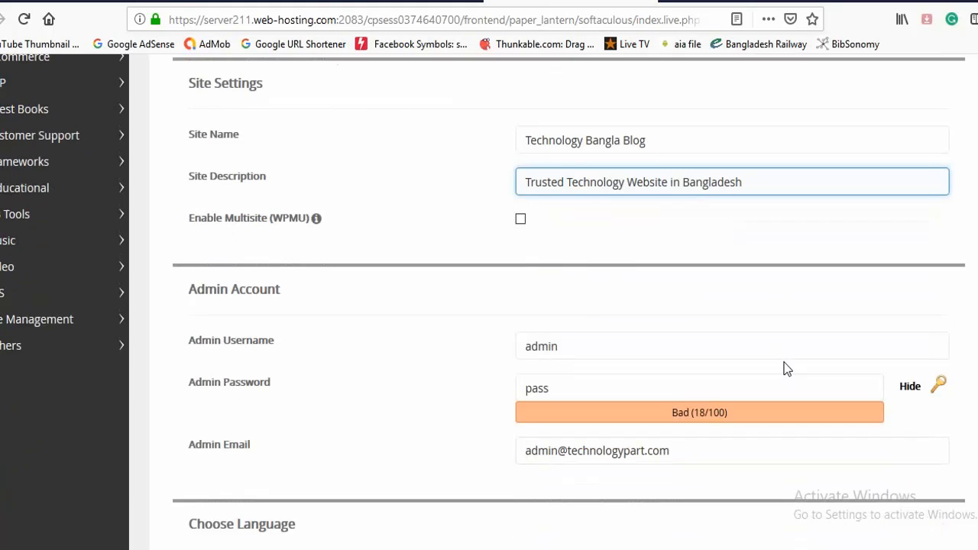
{"action": "left_click", "coordinate": [785, 362]}
{"action": "scroll", "coordinate": [784, 363], "scroll_direction": "down", "scroll_amount": 2}
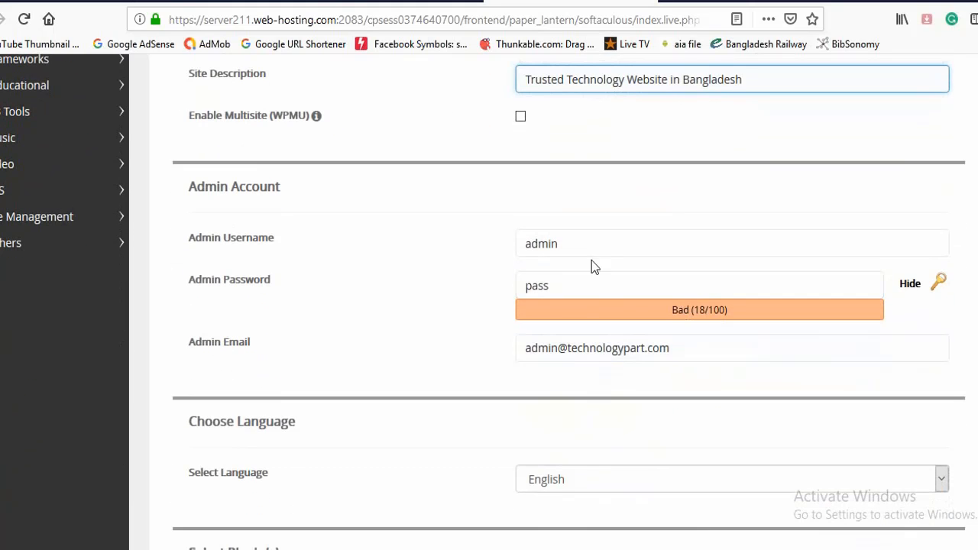
{"action": "left_click", "coordinate": [666, 251]}
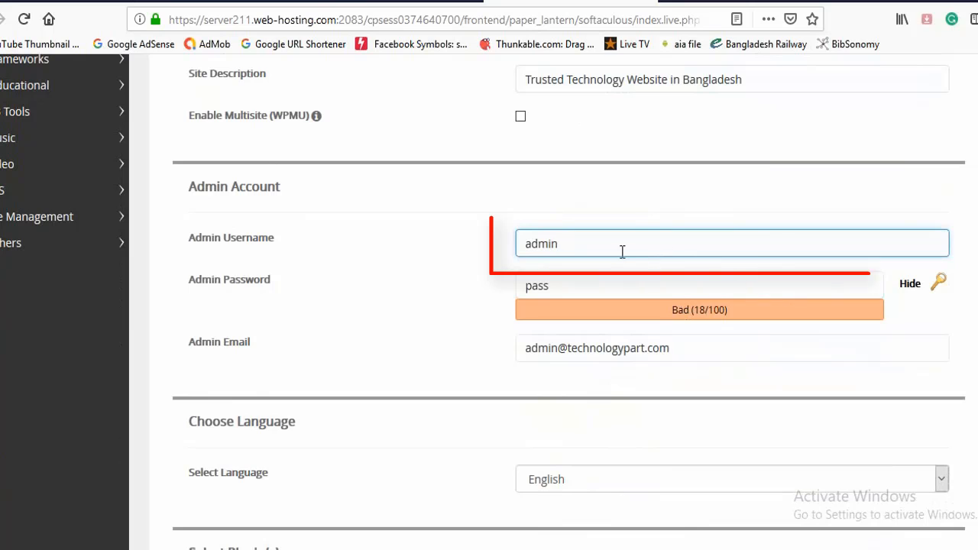
{"action": "left_click_drag", "start_coordinate": [581, 251], "coordinate": [510, 244]}
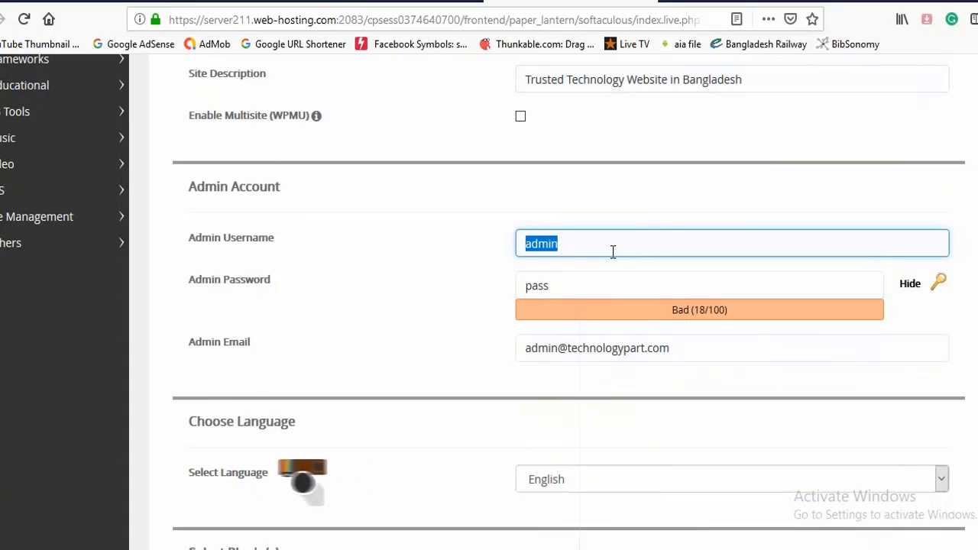
{"action": "type", "text": "alamin"}
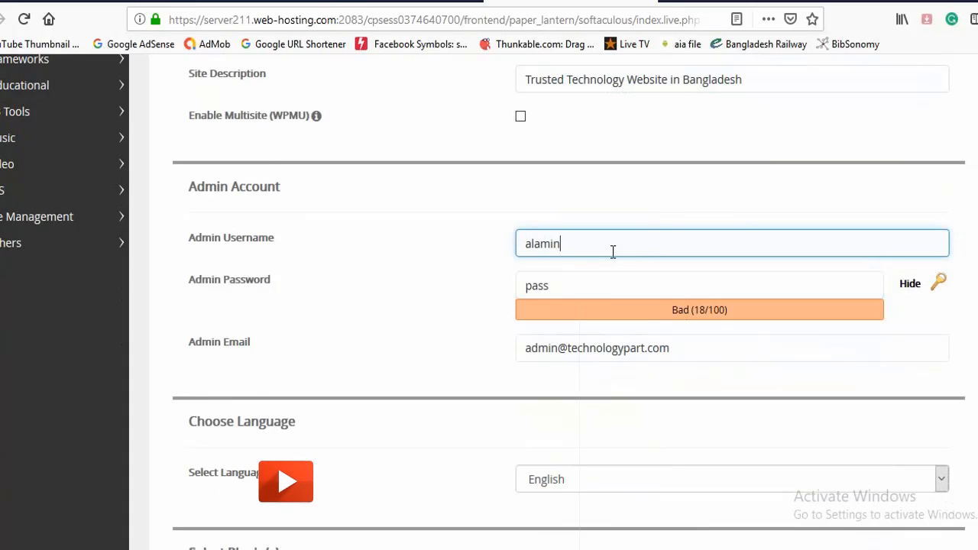
{"action": "type", "text": ".era"}
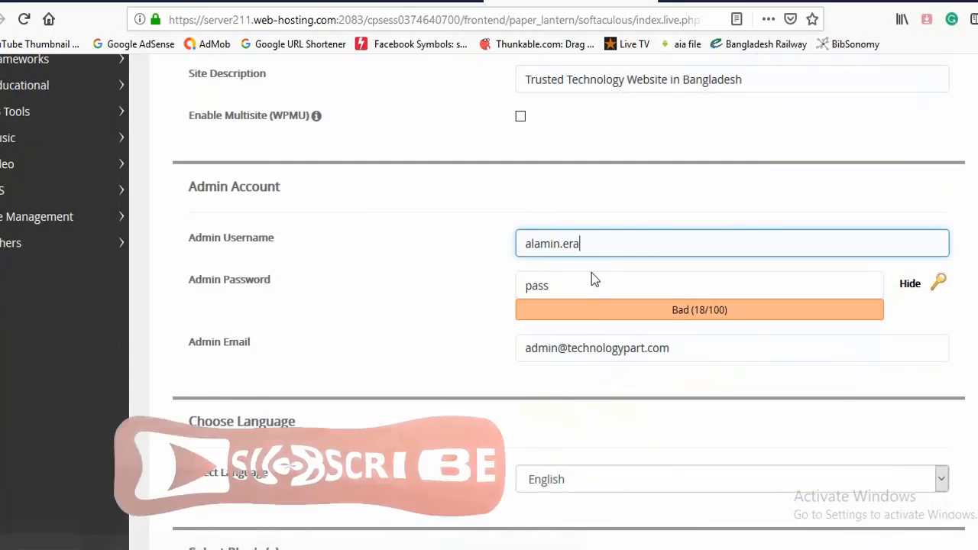
- Replace the default admin password with a new strong account password
{"action": "left_click_drag", "start_coordinate": [585, 279], "coordinate": [515, 284]}
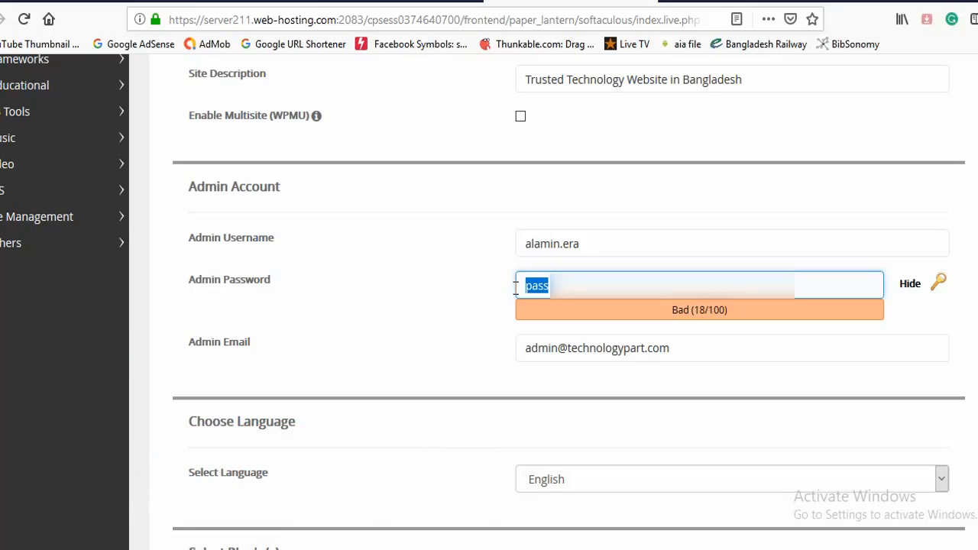
{"action": "type", "text": "Com"}
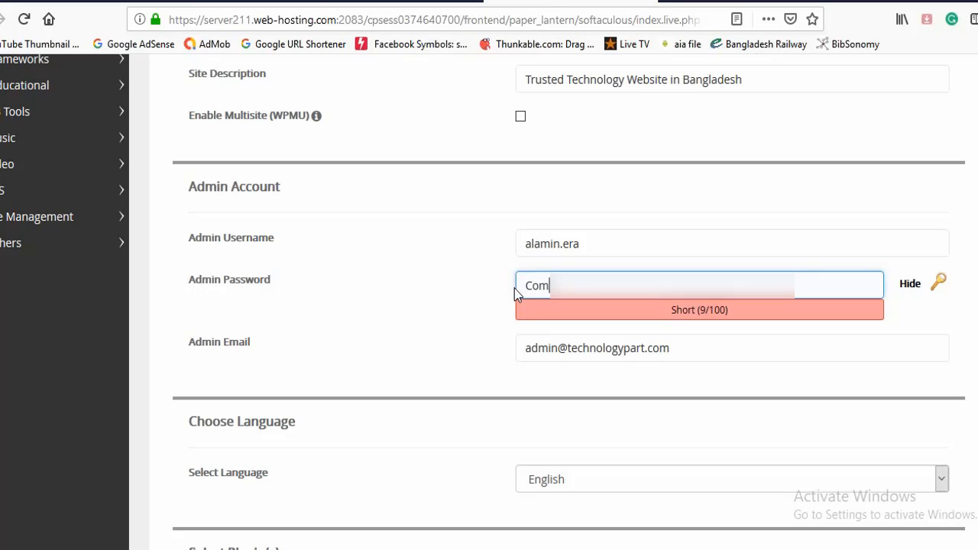
{"action": "type", "text": "p****"}
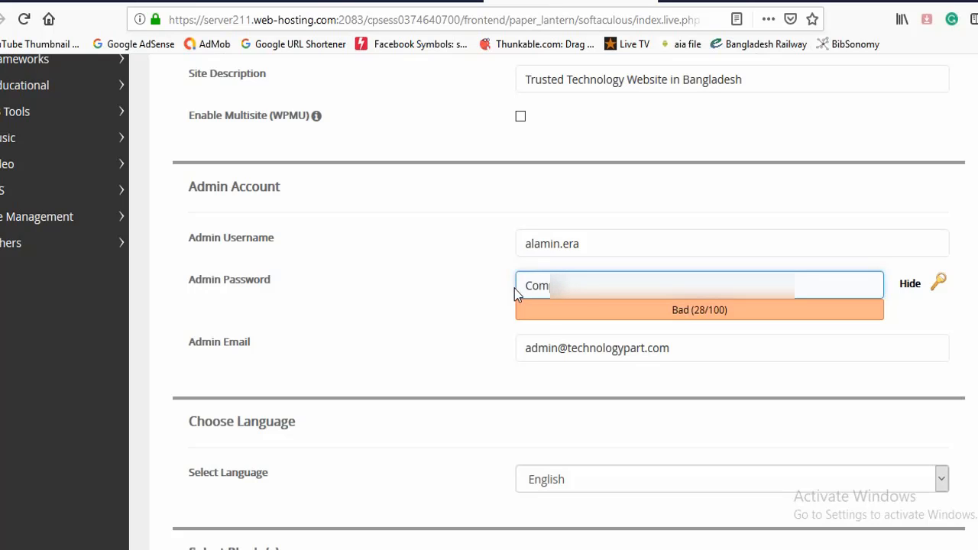
{"action": "type", "text": "**"}
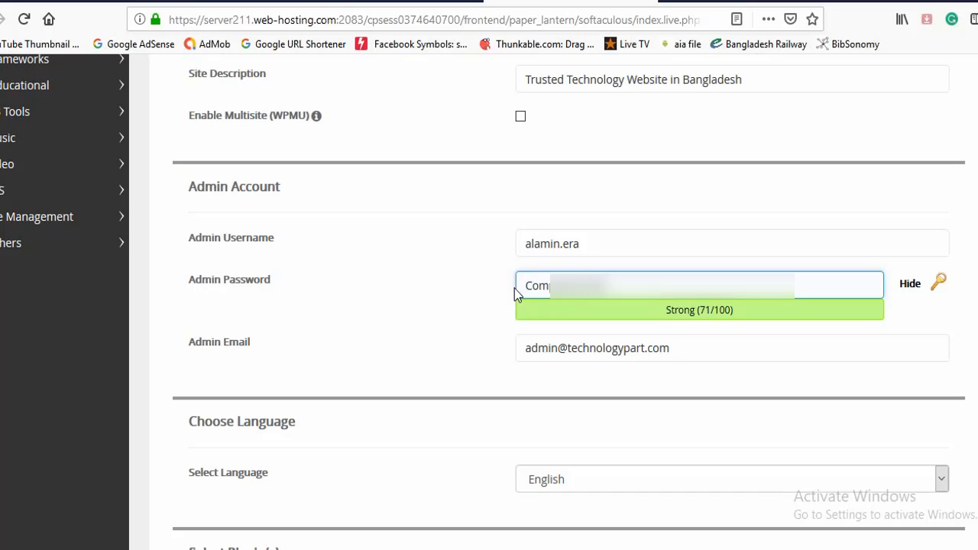
- Replace the admin email with the user's own e-mail address
{"action": "left_click", "coordinate": [690, 351]}
{"action": "left_click_drag", "start_coordinate": [690, 350], "coordinate": [483, 368]}
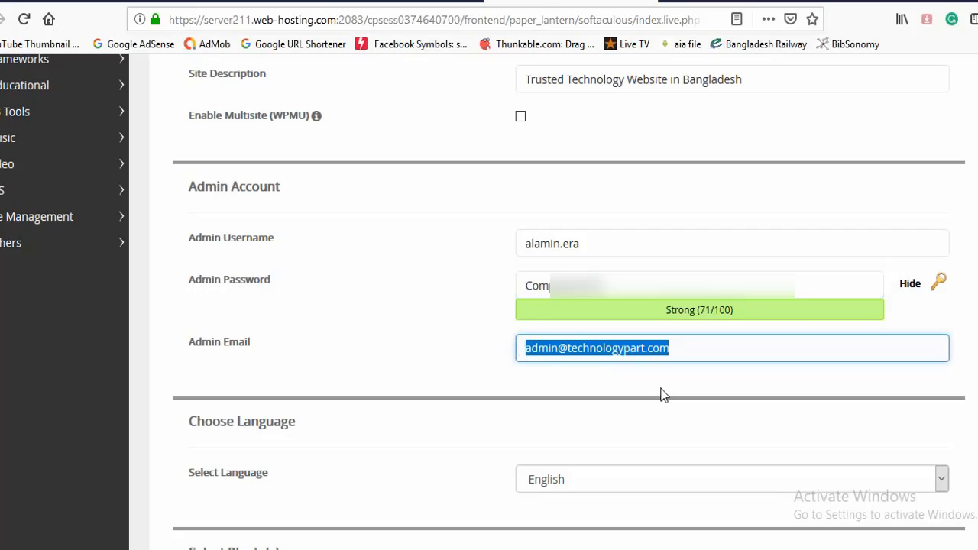
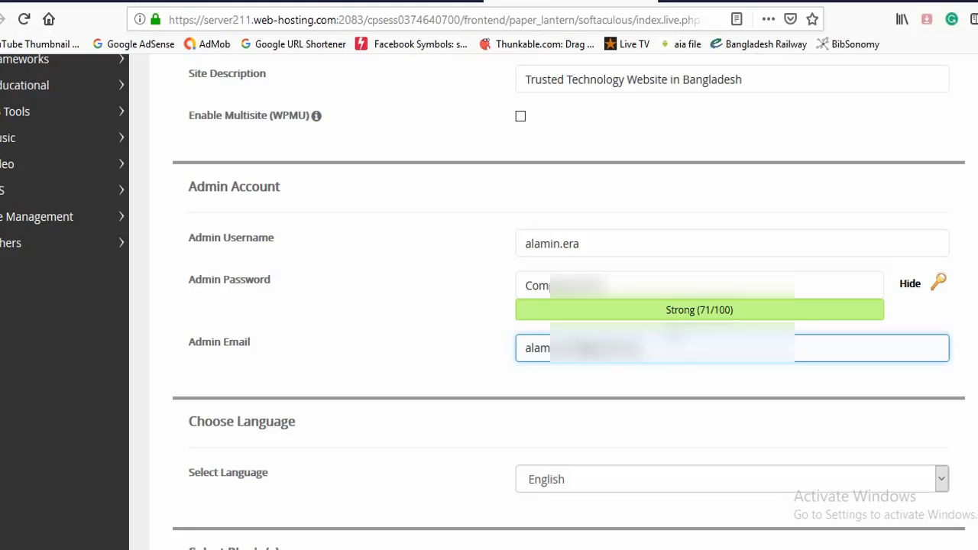
- Enable the WP Super Cache plugin alongside W3 Total Cache in the plugin selection
{"action": "scroll", "coordinate": [672, 336], "scroll_direction": "down", "scroll_amount": 4}
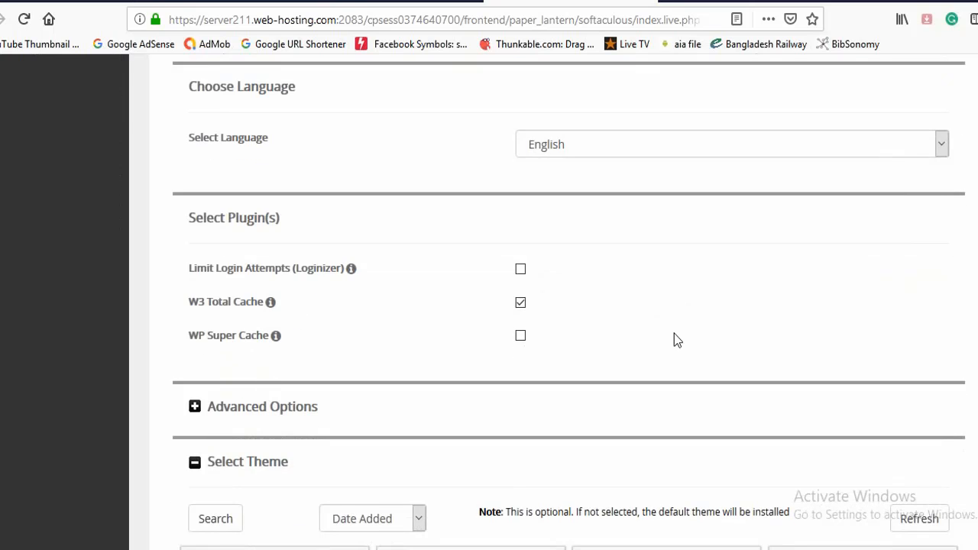
{"action": "scroll", "coordinate": [674, 337], "scroll_direction": "down", "scroll_amount": 1}
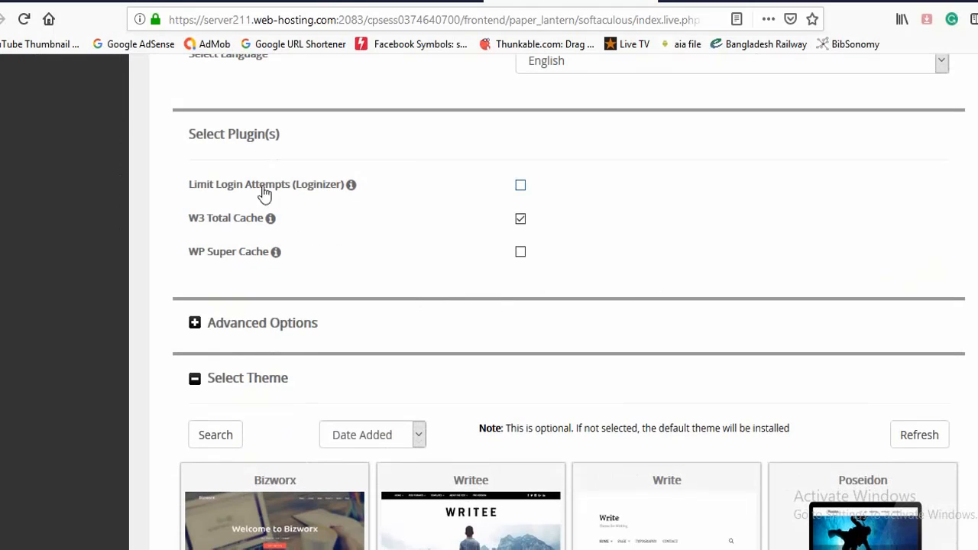
{"action": "mouse_move", "coordinate": [351, 184]}
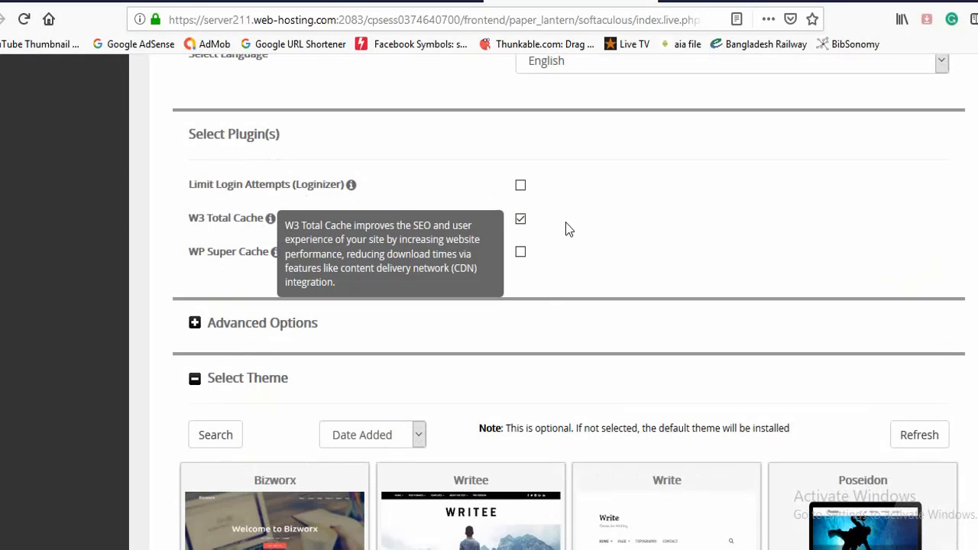
{"action": "left_click", "coordinate": [521, 254]}
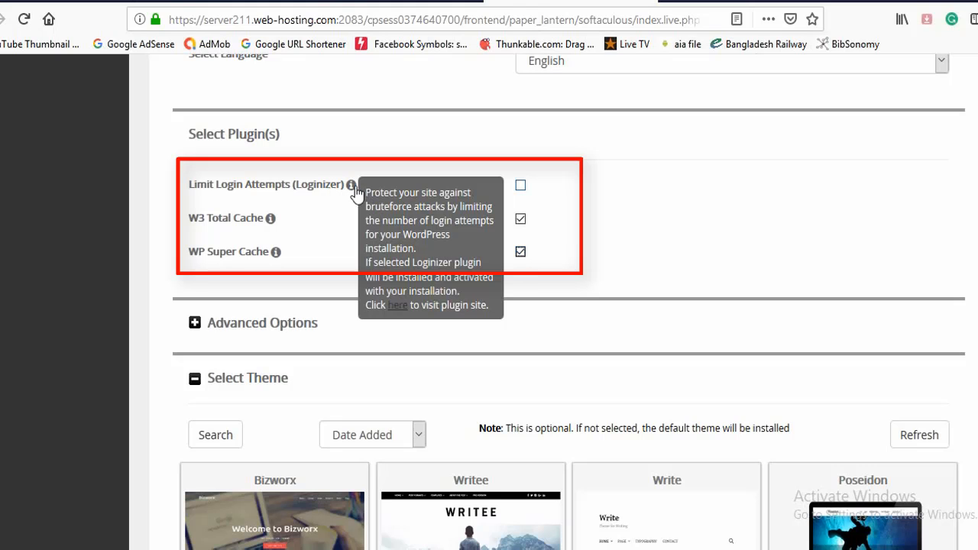
- Expand Advanced Options and set the database name to erait6977
{"action": "scroll", "coordinate": [603, 230], "scroll_direction": "down", "scroll_amount": 2}
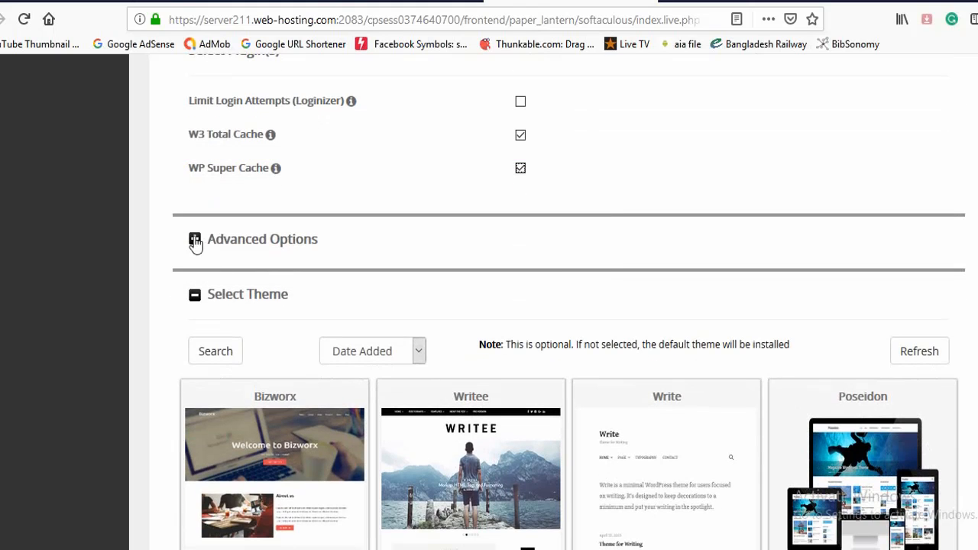
{"action": "left_click", "coordinate": [195, 241]}
{"action": "scroll", "coordinate": [449, 275], "scroll_direction": "down", "scroll_amount": 2}
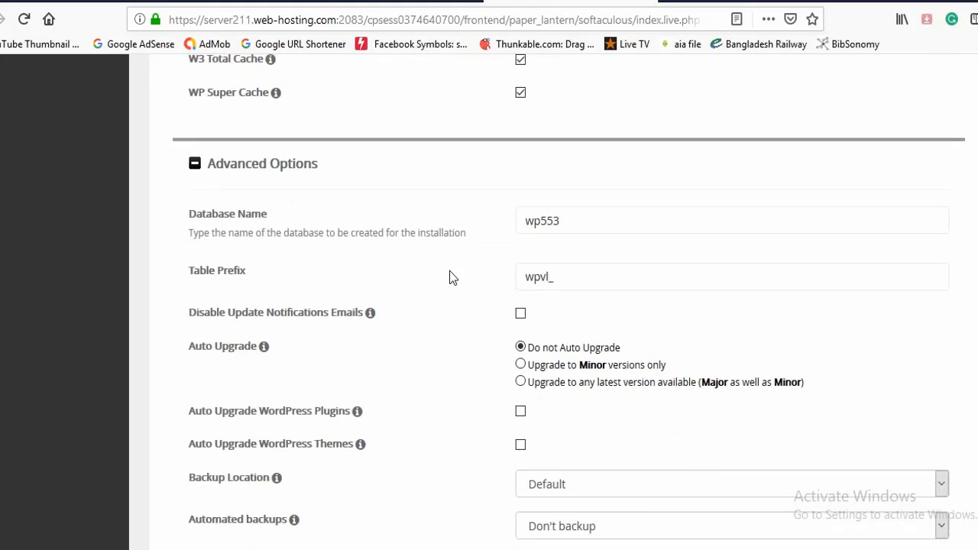
{"action": "left_click", "coordinate": [574, 213]}
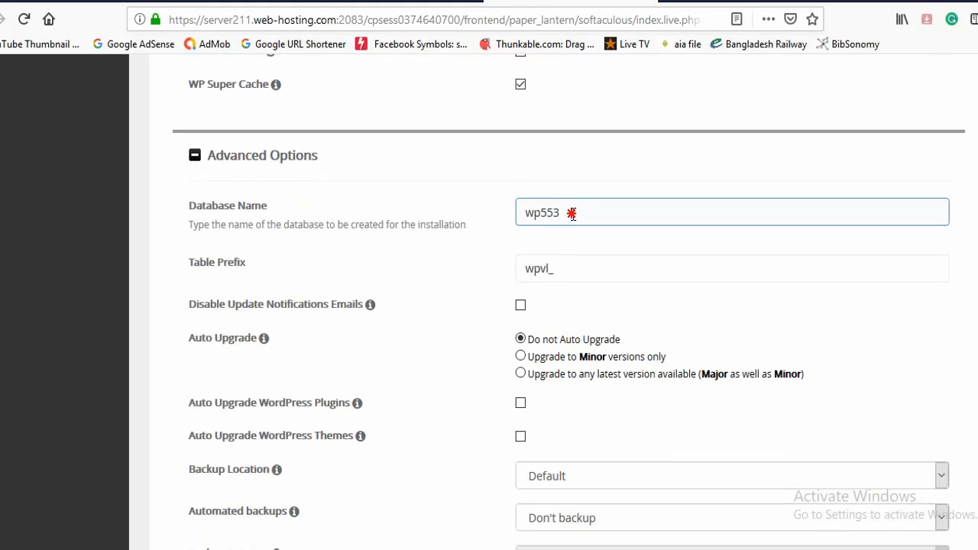
{"action": "left_click_drag", "start_coordinate": [573, 214], "coordinate": [515, 212]}
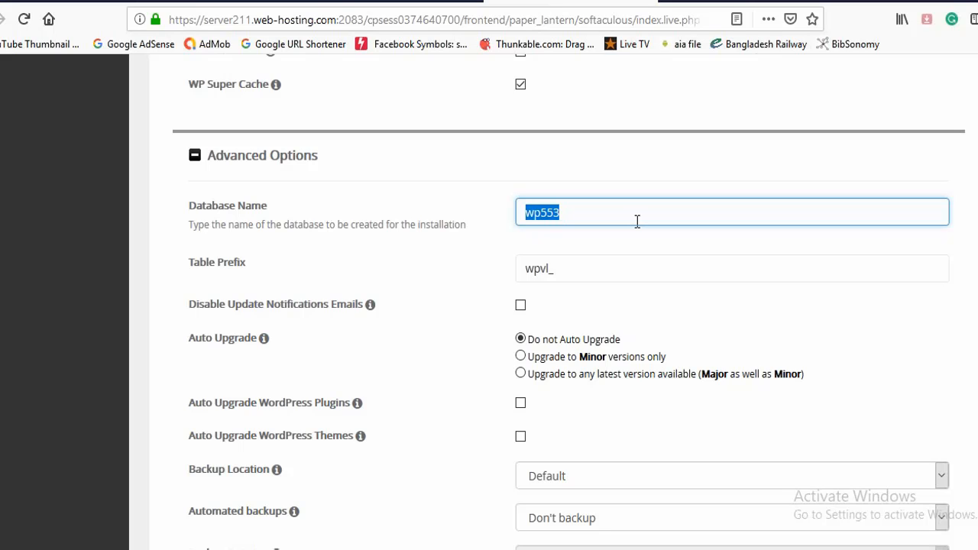
{"action": "type", "text": "erait"}
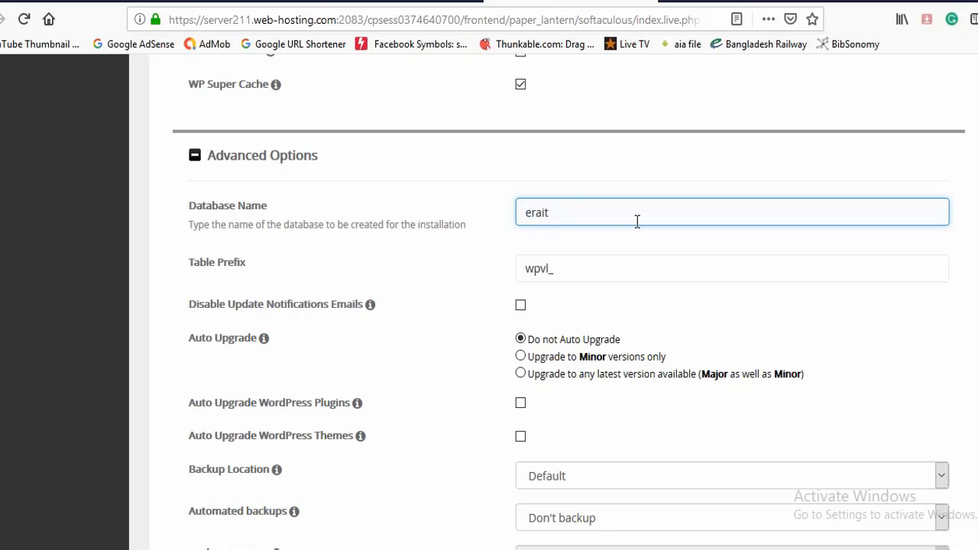
{"action": "type", "text": "6977"}
{"action": "left_click", "coordinate": [547, 268]}
{"action": "left_click", "coordinate": [520, 340]}
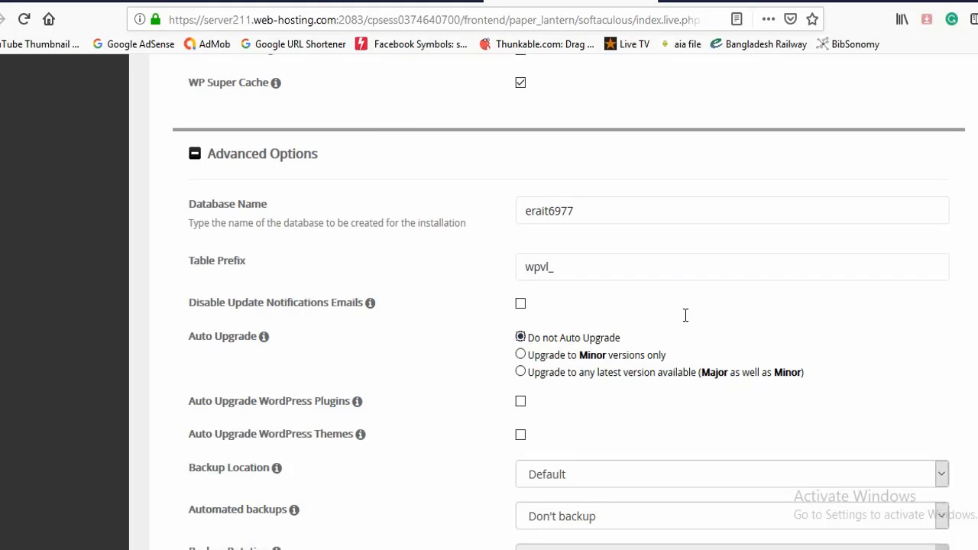
- Shorten the database name to era7
{"action": "scroll", "coordinate": [683, 315], "scroll_direction": "down", "scroll_amount": 2}
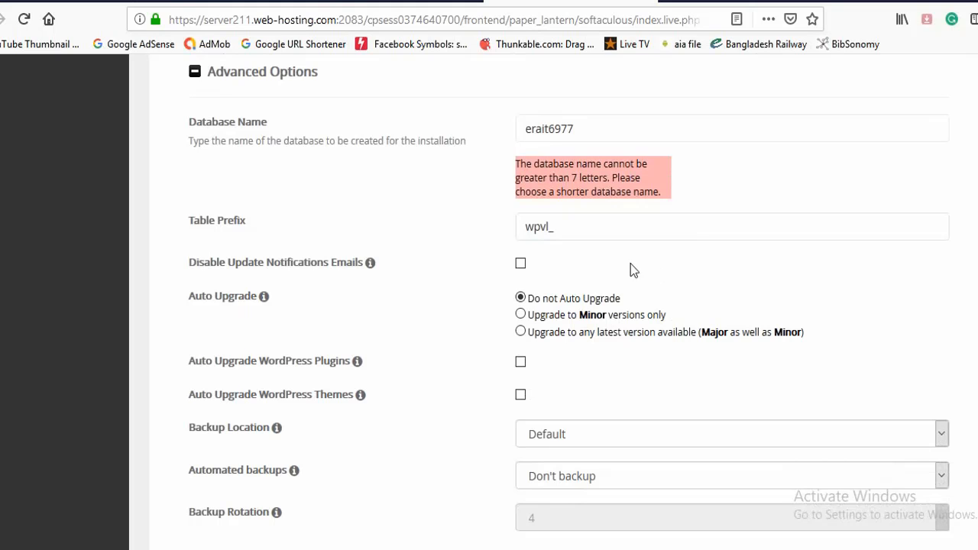
{"action": "scroll", "coordinate": [622, 276], "scroll_direction": "up", "scroll_amount": 2}
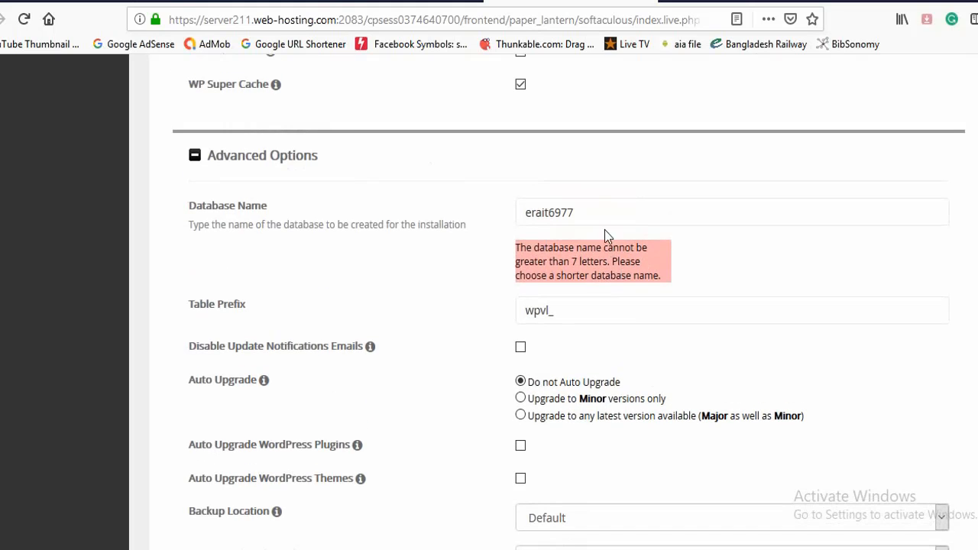
{"action": "left_click", "coordinate": [595, 211]}
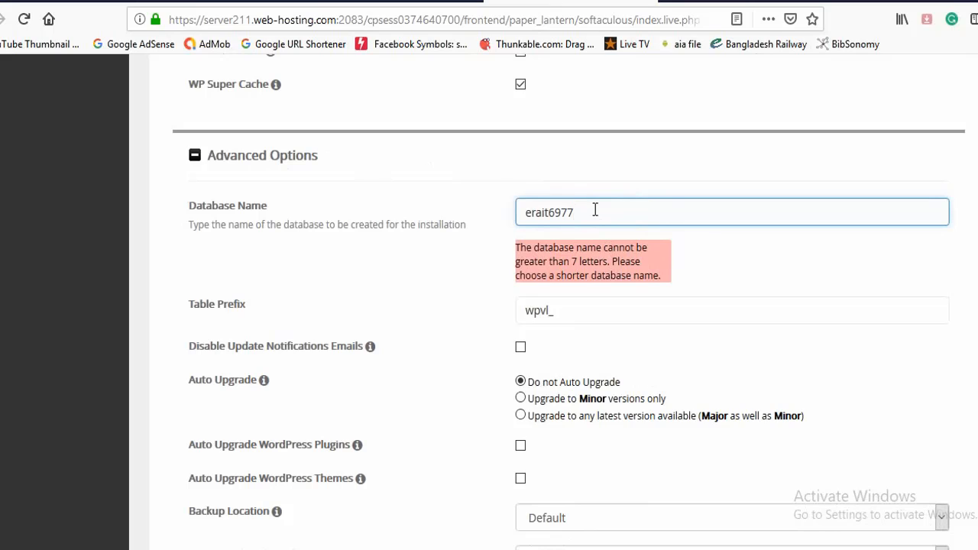
{"action": "key", "text": "BackSpace"}
{"action": "key", "text": "BackSpace"}
{"action": "left_click", "coordinate": [618, 258]}
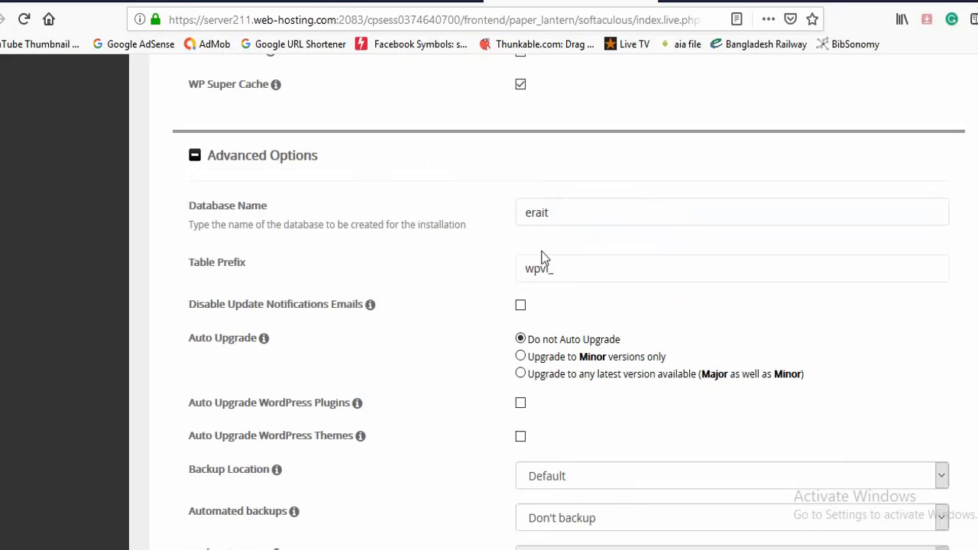
{"action": "left_click", "coordinate": [582, 217]}
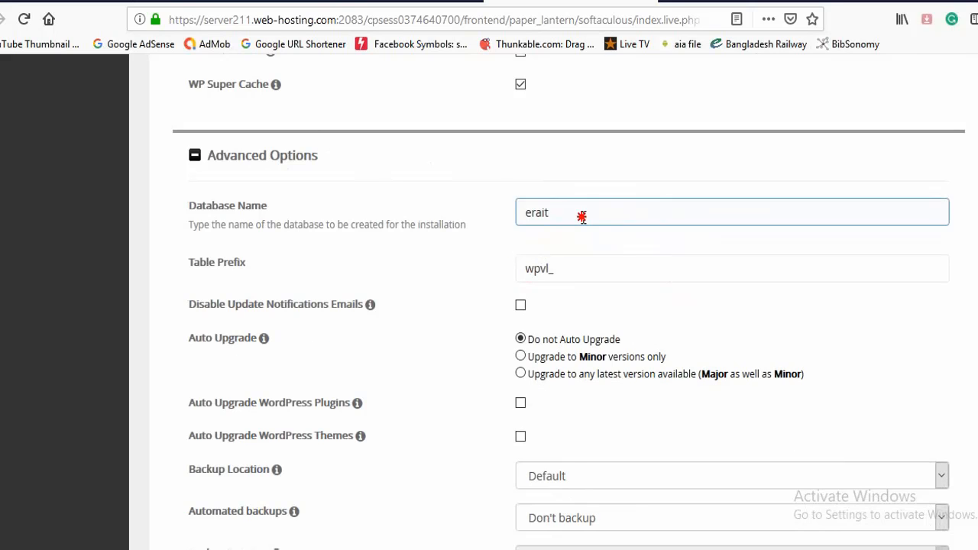
{"action": "key", "text": "BackSpace"}
{"action": "key", "text": "BackSpace"}
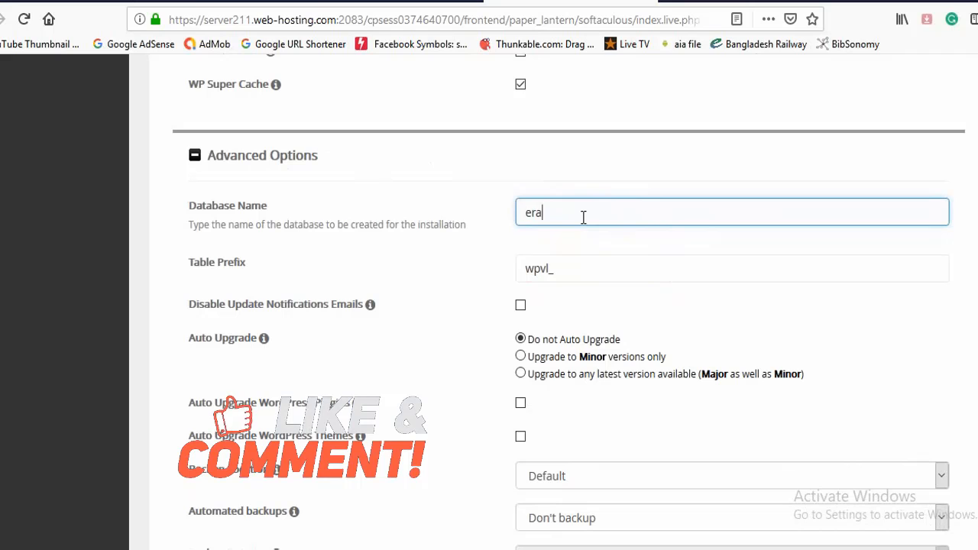
{"action": "type", "text": "7"}
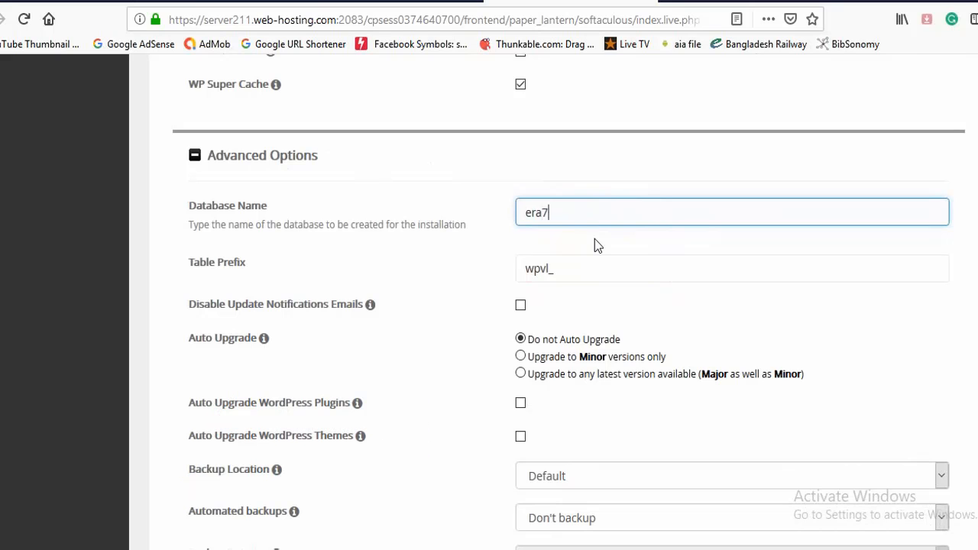
{"action": "left_click", "coordinate": [596, 245]}
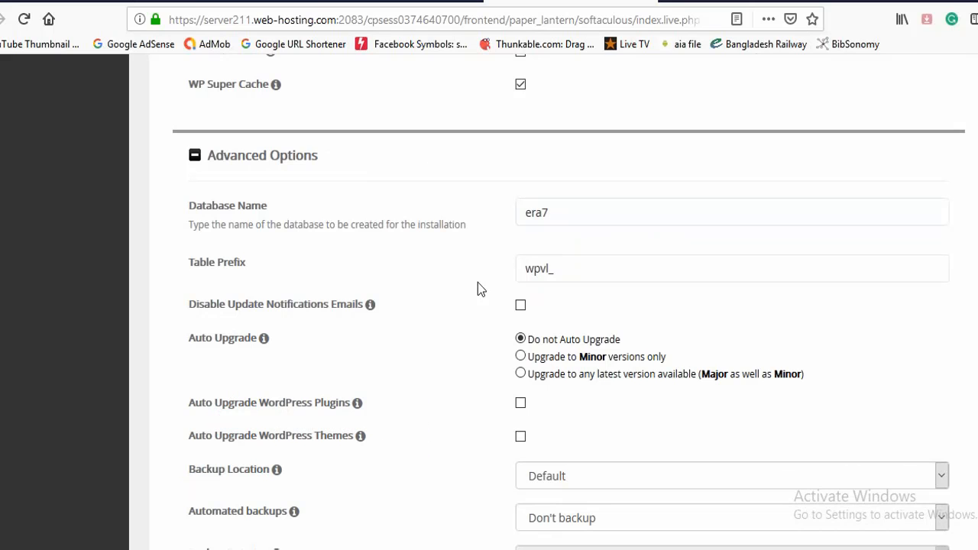
- Set the table prefix to wpvl_era6
{"action": "left_click", "coordinate": [548, 268]}
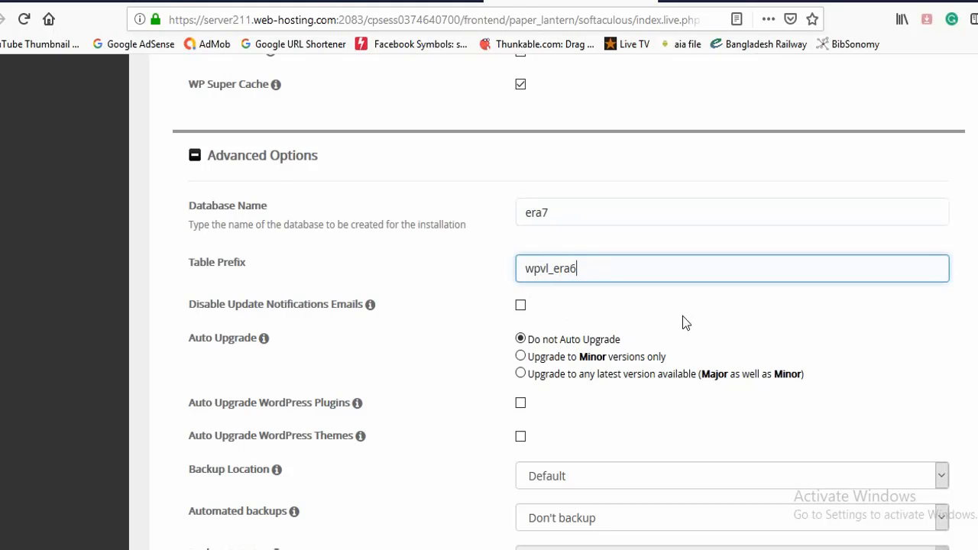
{"action": "scroll", "coordinate": [682, 316], "scroll_direction": "down", "scroll_amount": 2}
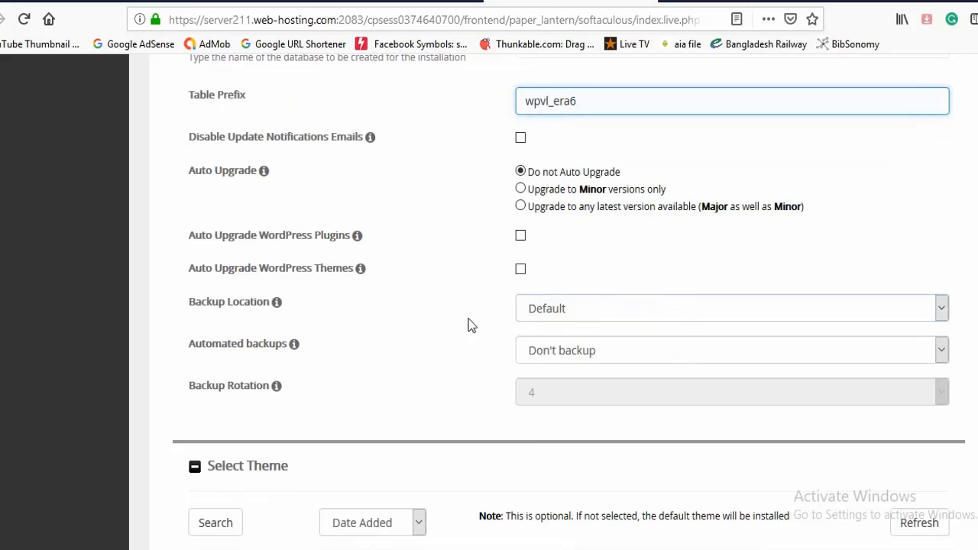
{"action": "left_click", "coordinate": [945, 308]}
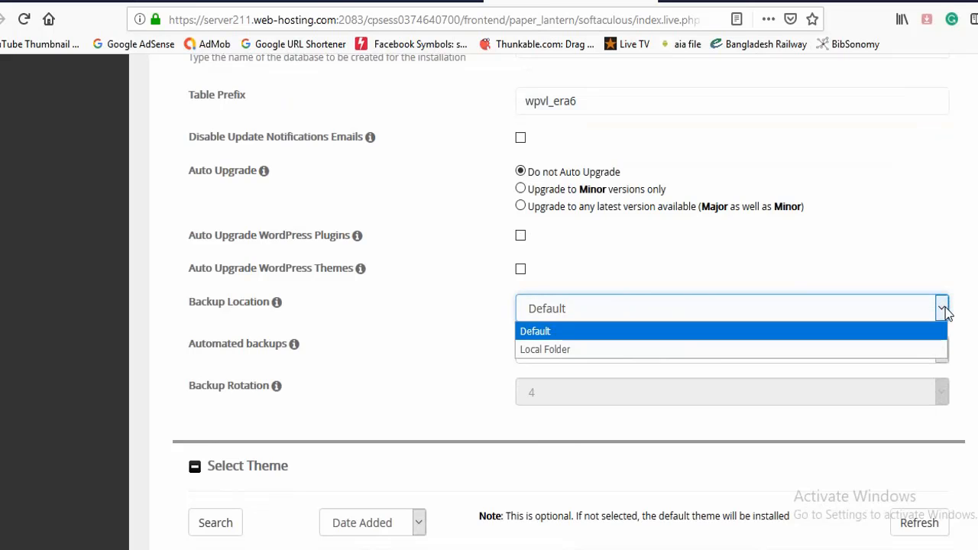
{"action": "left_click", "coordinate": [944, 309]}
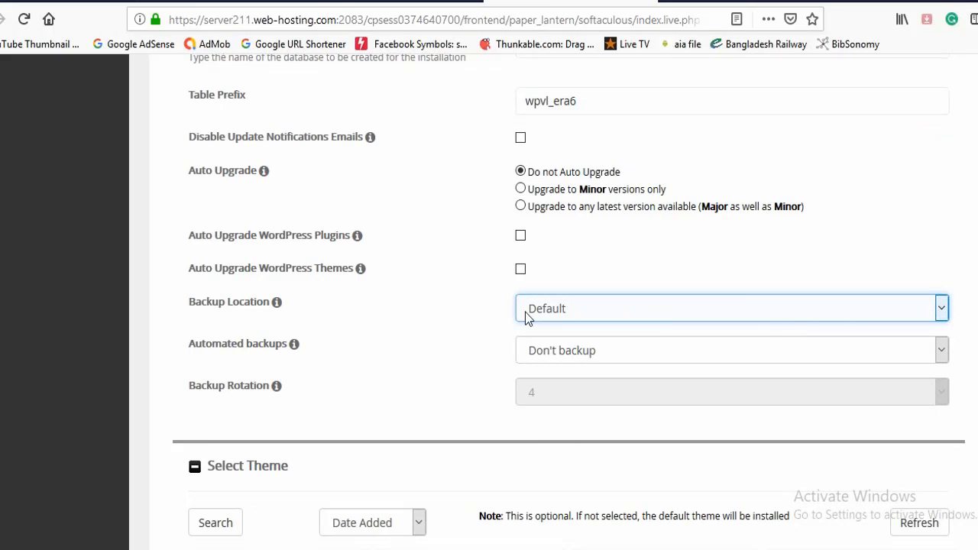
- Select the Bizworx theme and clear the theme selection again
{"action": "scroll", "coordinate": [695, 312], "scroll_direction": "up", "scroll_amount": 2}
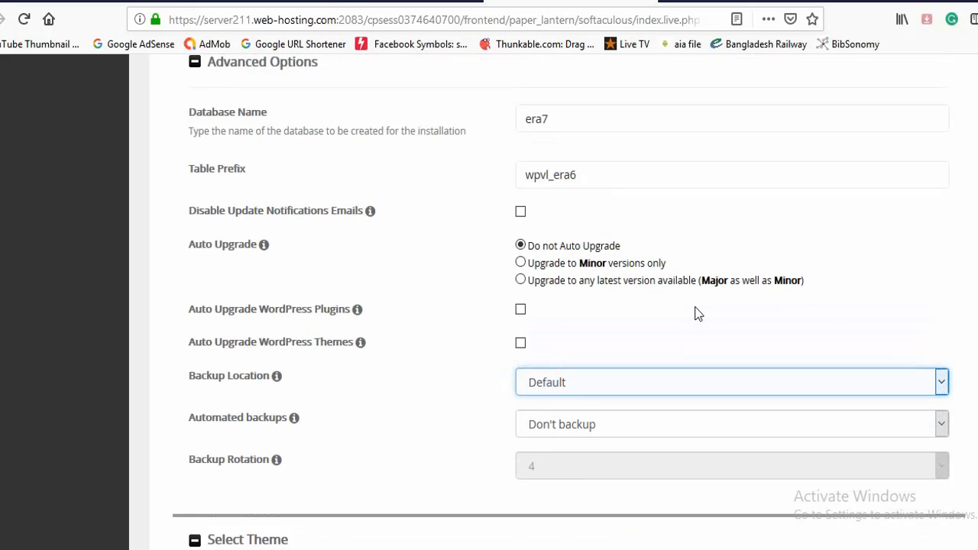
{"action": "scroll", "coordinate": [694, 313], "scroll_direction": "down", "scroll_amount": 2}
{"action": "scroll", "coordinate": [697, 314], "scroll_direction": "down", "scroll_amount": 3}
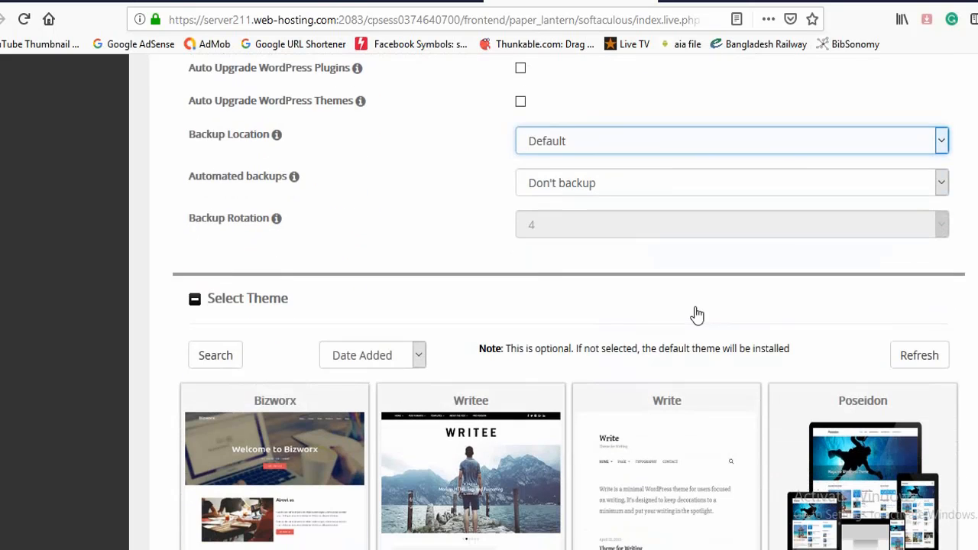
{"action": "scroll", "coordinate": [695, 313], "scroll_direction": "down", "scroll_amount": 1}
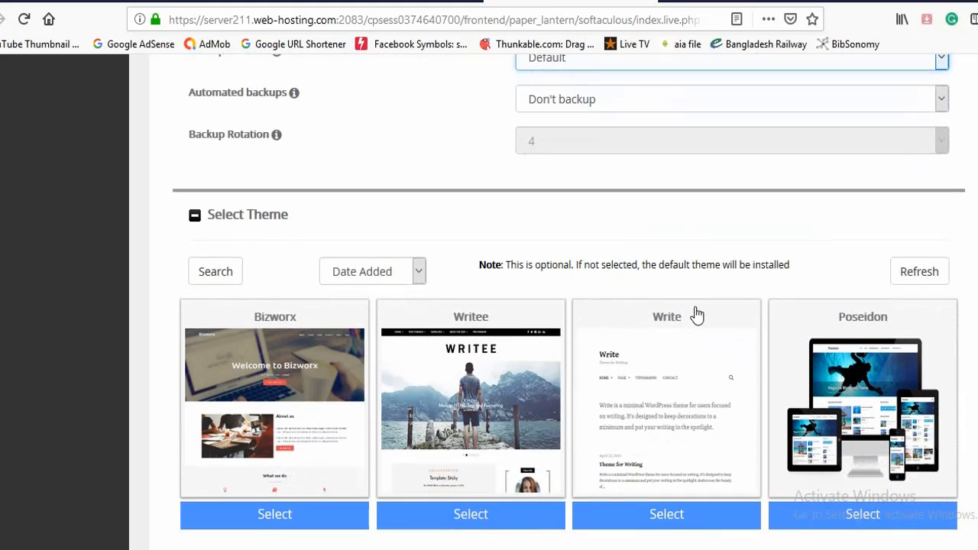
{"action": "scroll", "coordinate": [480, 312], "scroll_direction": "down", "scroll_amount": 2}
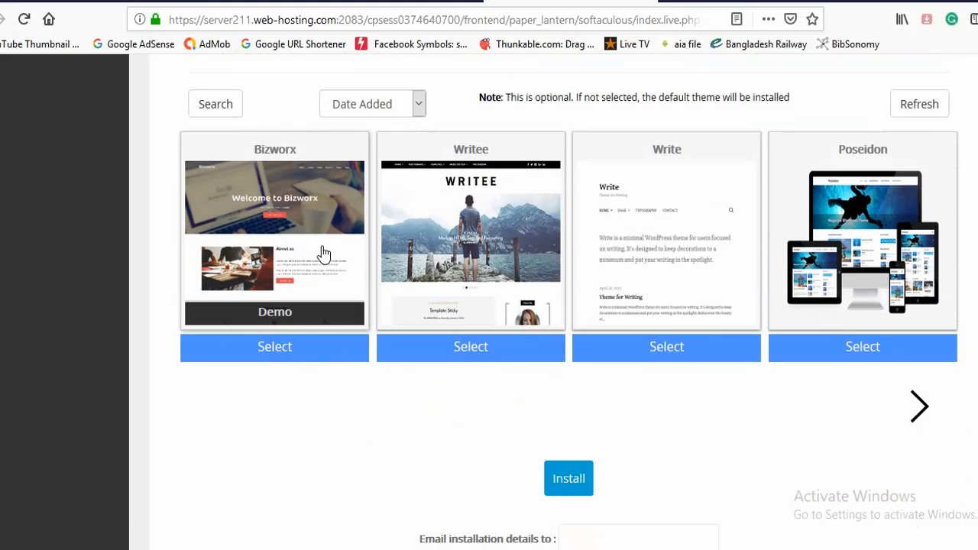
{"action": "left_click", "coordinate": [280, 346]}
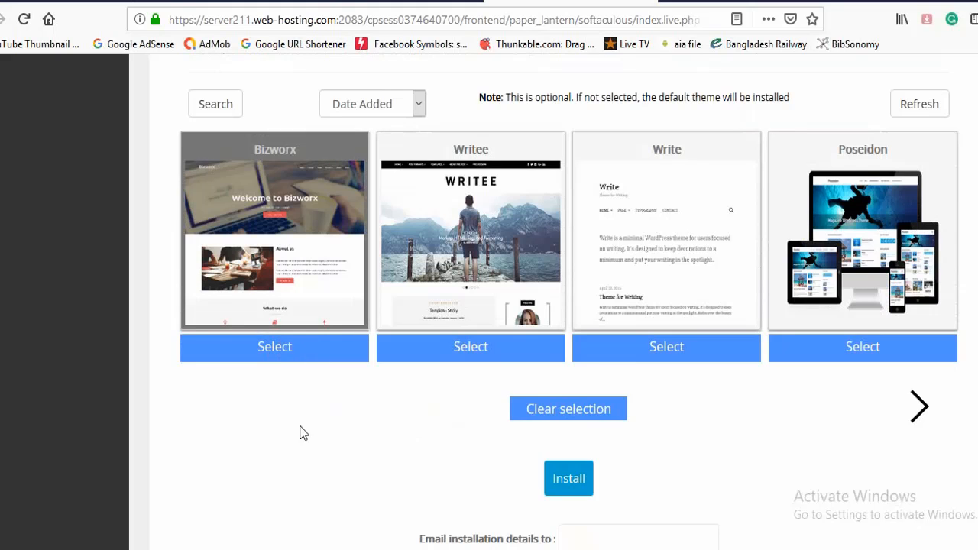
{"action": "scroll", "coordinate": [378, 415], "scroll_direction": "up", "scroll_amount": 1}
{"action": "scroll", "coordinate": [377, 415], "scroll_direction": "up", "scroll_amount": 2}
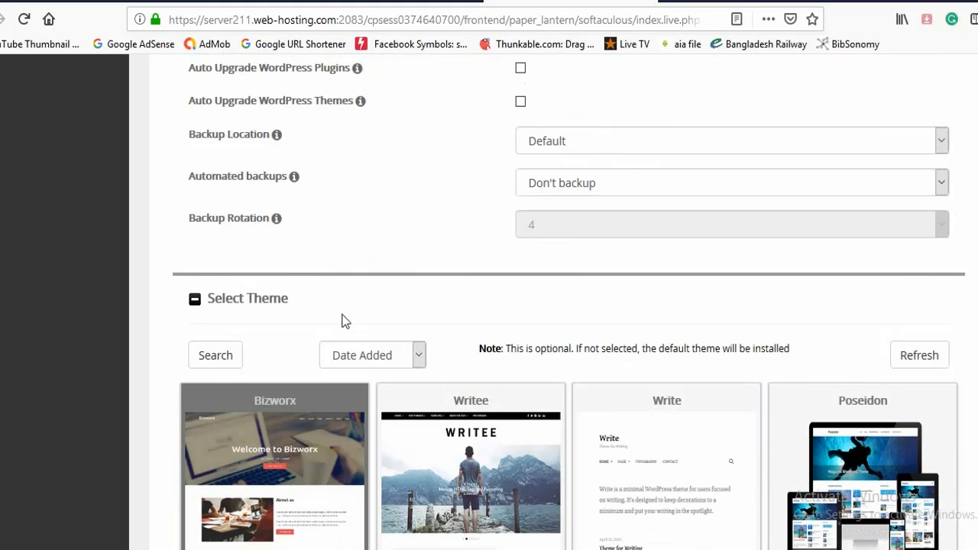
{"action": "scroll", "coordinate": [343, 321], "scroll_direction": "down", "scroll_amount": 2}
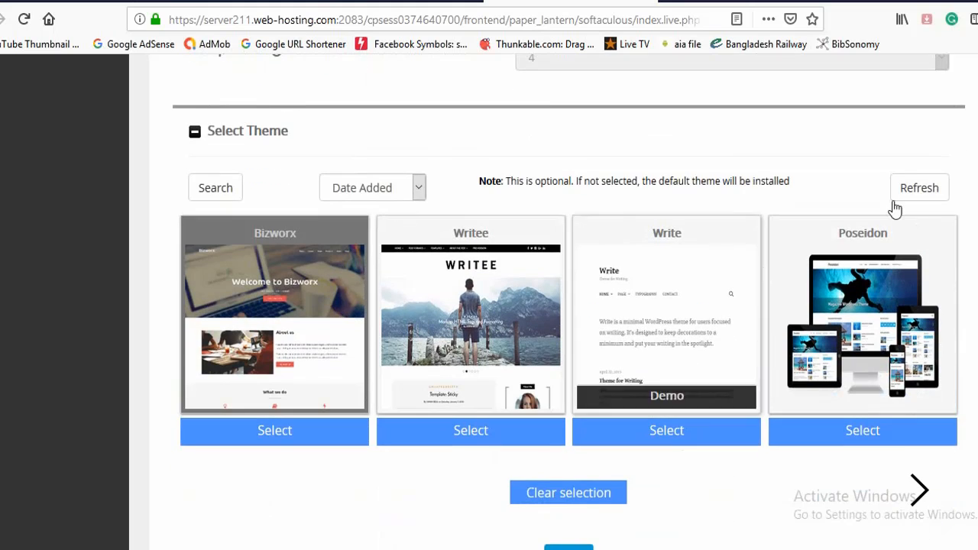
{"action": "scroll", "coordinate": [443, 505], "scroll_direction": "down", "scroll_amount": 1}
{"action": "scroll", "coordinate": [449, 460], "scroll_direction": "down", "scroll_amount": 1}
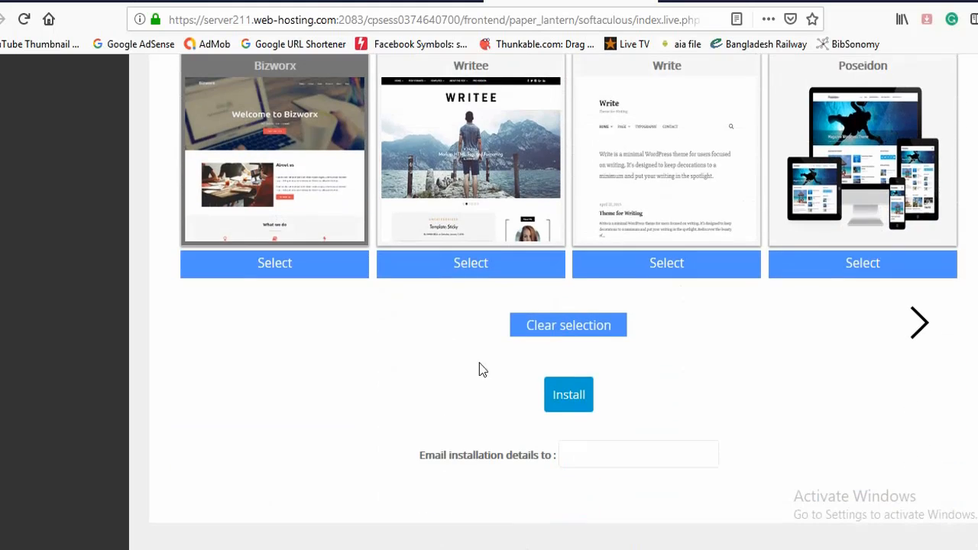
{"action": "left_click", "coordinate": [539, 333]}
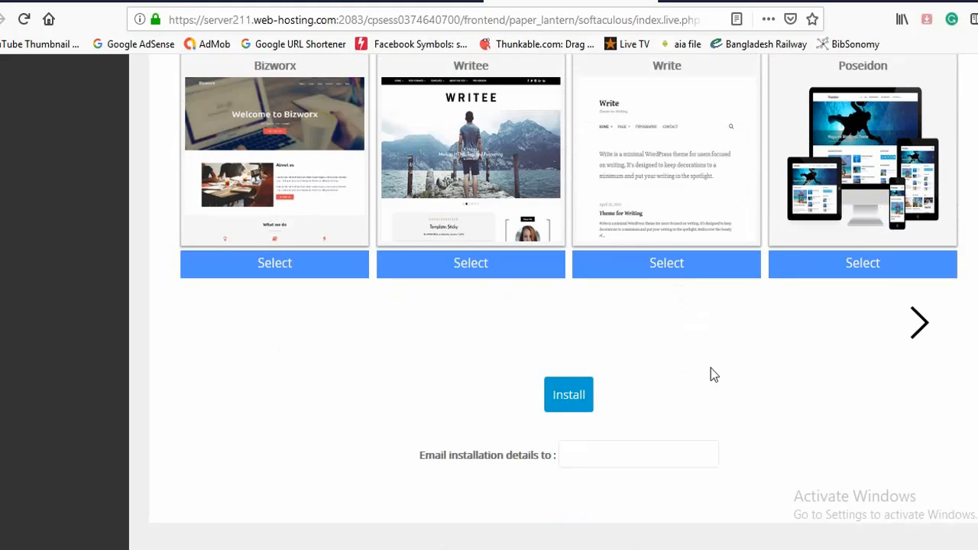
- Fill in the e-mail address that should receive the installation details
{"action": "scroll", "coordinate": [688, 382], "scroll_direction": "down", "scroll_amount": 1}
{"action": "left_click", "coordinate": [609, 405]}
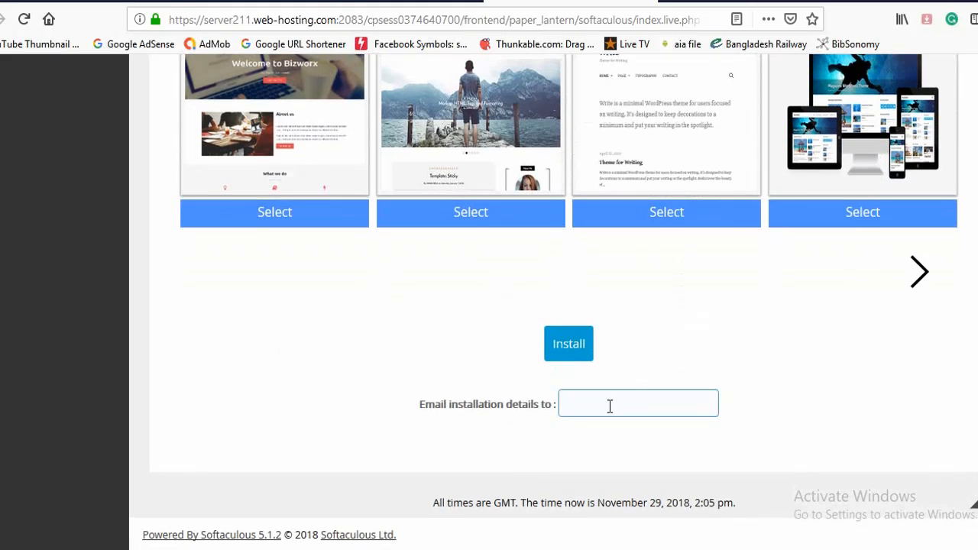
{"action": "left_click", "coordinate": [586, 404]}
{"action": "type", "text": "al"}
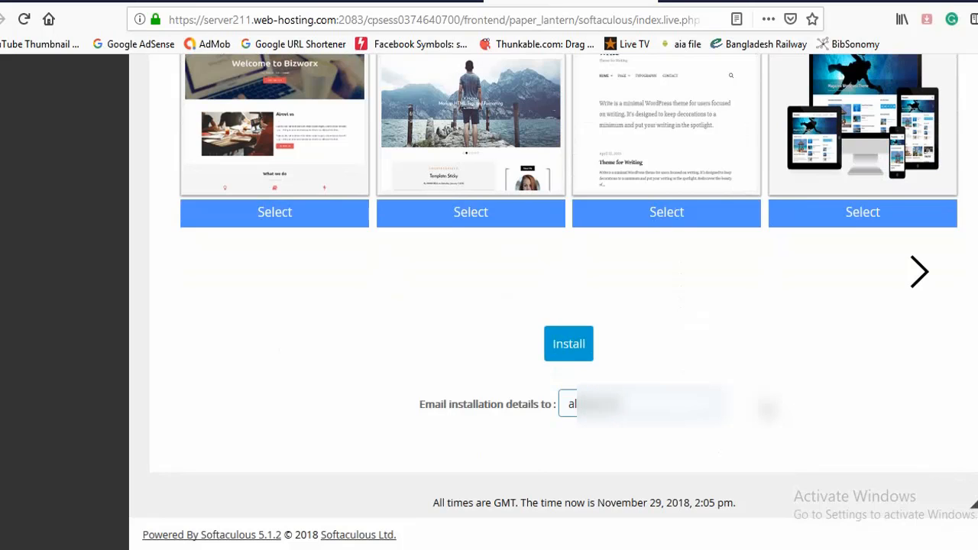
{"action": "type", "text": "agma.com"}
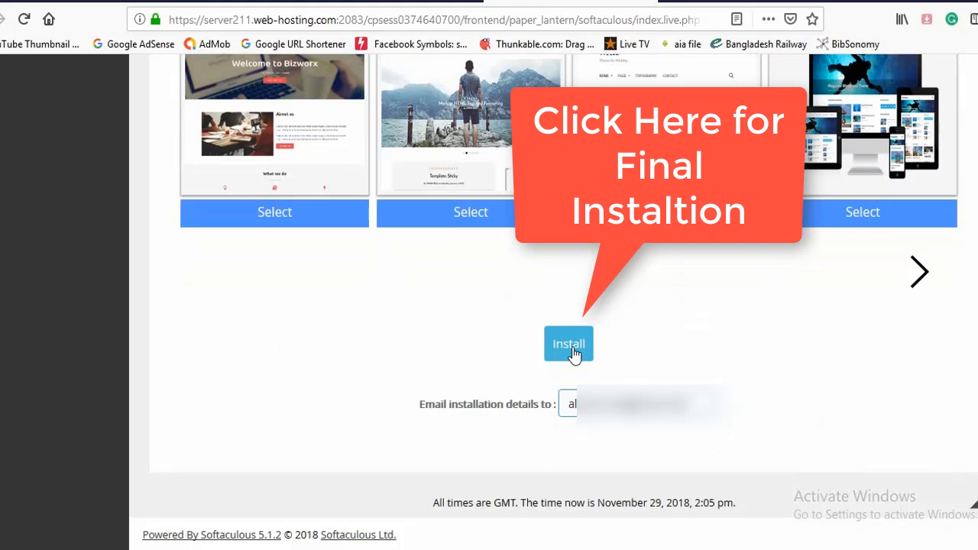
- Start the WordPress installation with the configured settings
{"action": "left_click", "coordinate": [570, 346]}
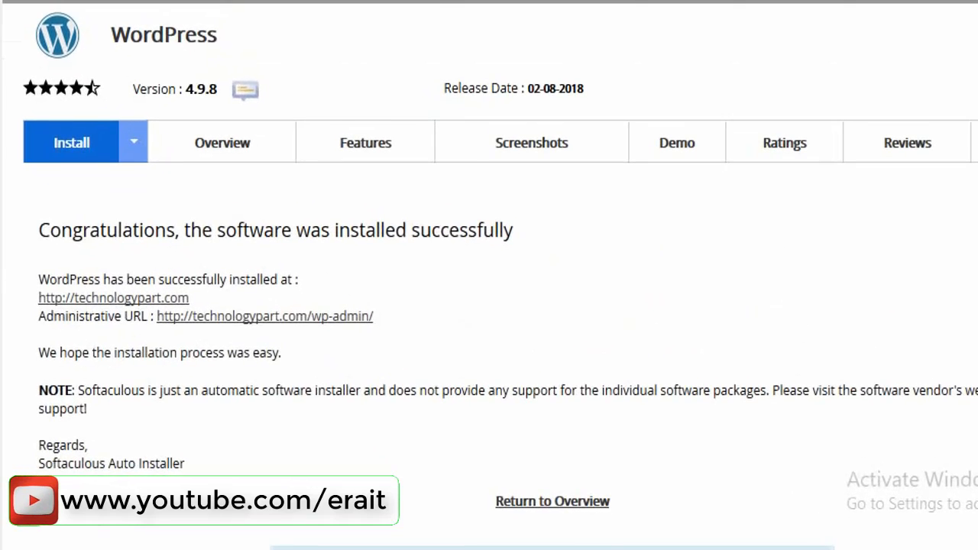
{"action": "scroll", "coordinate": [39, 120], "scroll_direction": "down", "scroll_amount": 1}
{"action": "left_click_drag", "start_coordinate": [38, 120], "coordinate": [535, 136]}
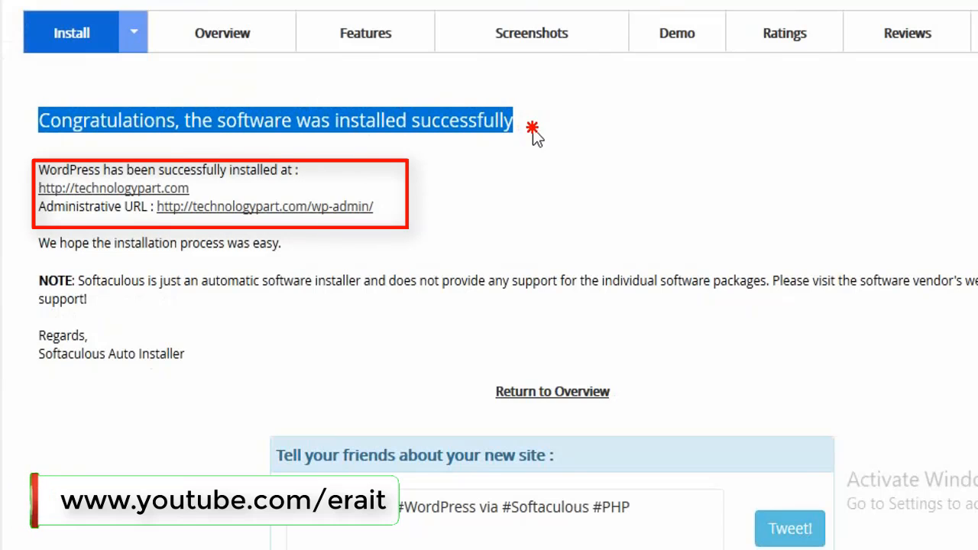
{"action": "left_click", "coordinate": [582, 126]}
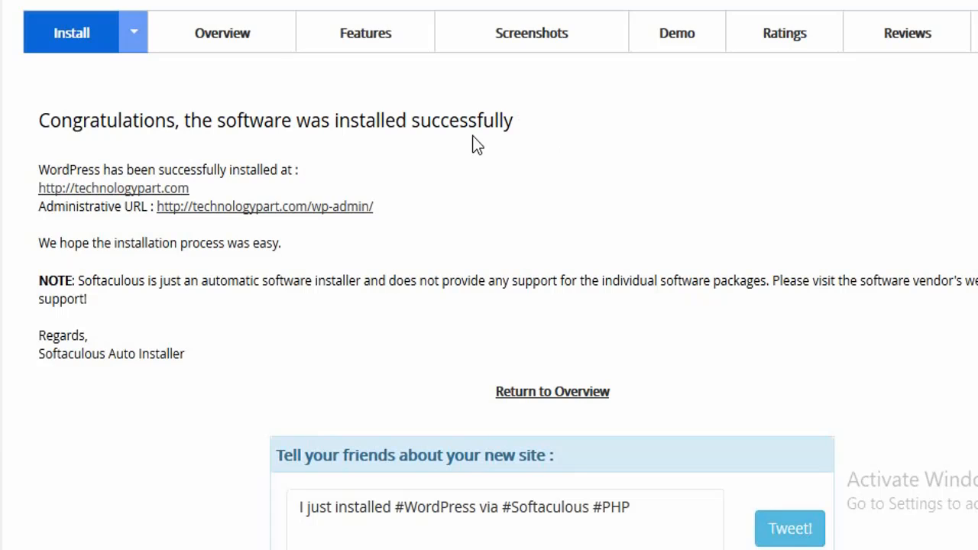
{"action": "left_click_drag", "start_coordinate": [373, 206], "coordinate": [152, 207]}
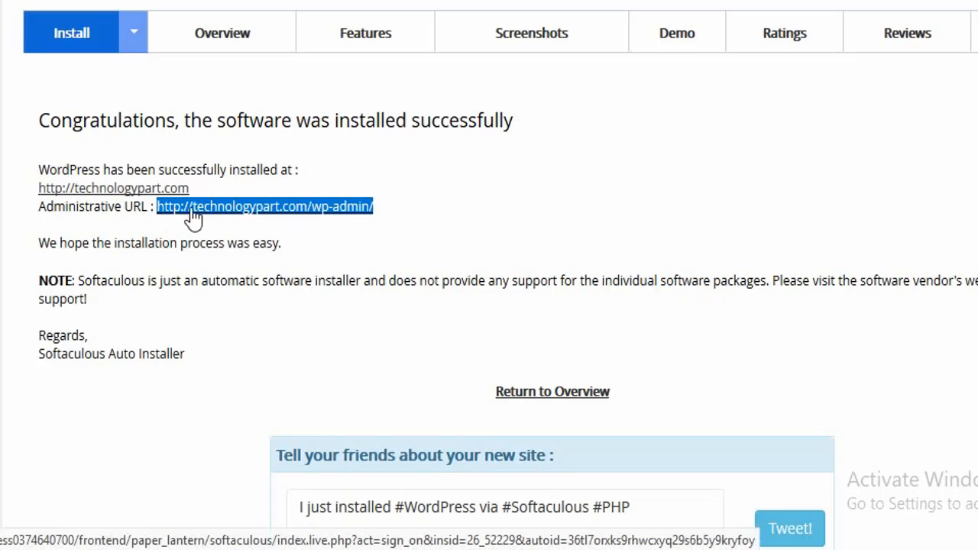
{"action": "right_click", "coordinate": [236, 207]}
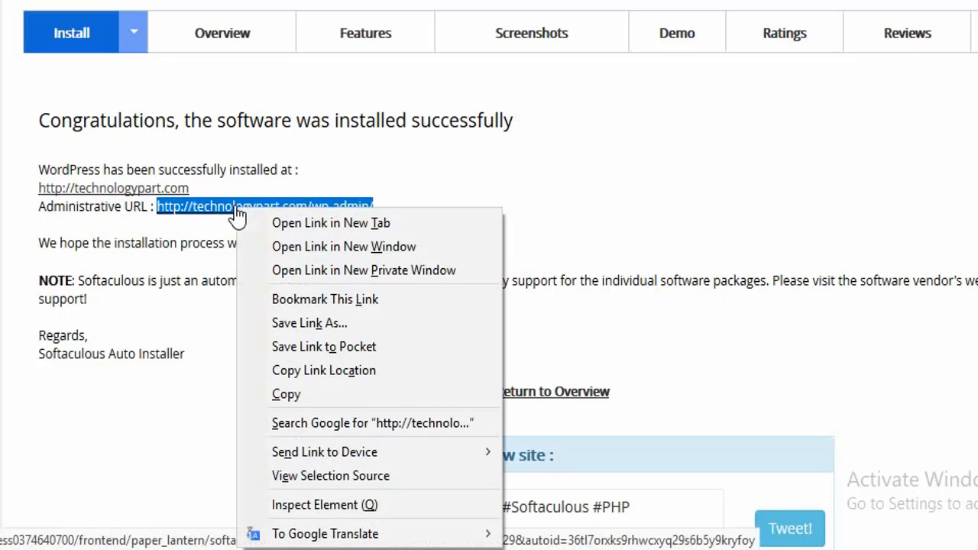
{"action": "left_click", "coordinate": [311, 400]}
- Open the copied admin URL in a new browser tab
{"action": "left_click", "coordinate": [670, 33]}
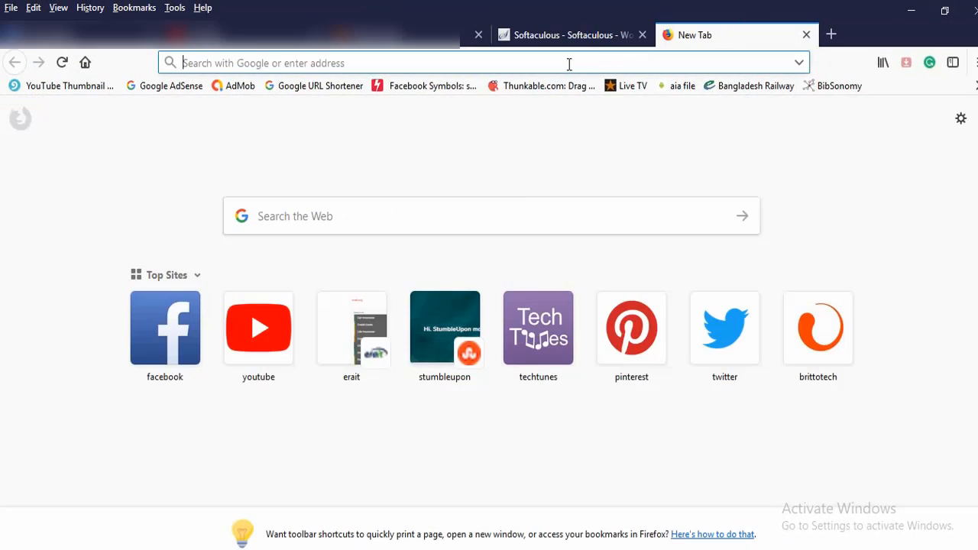
{"action": "right_click", "coordinate": [566, 62]}
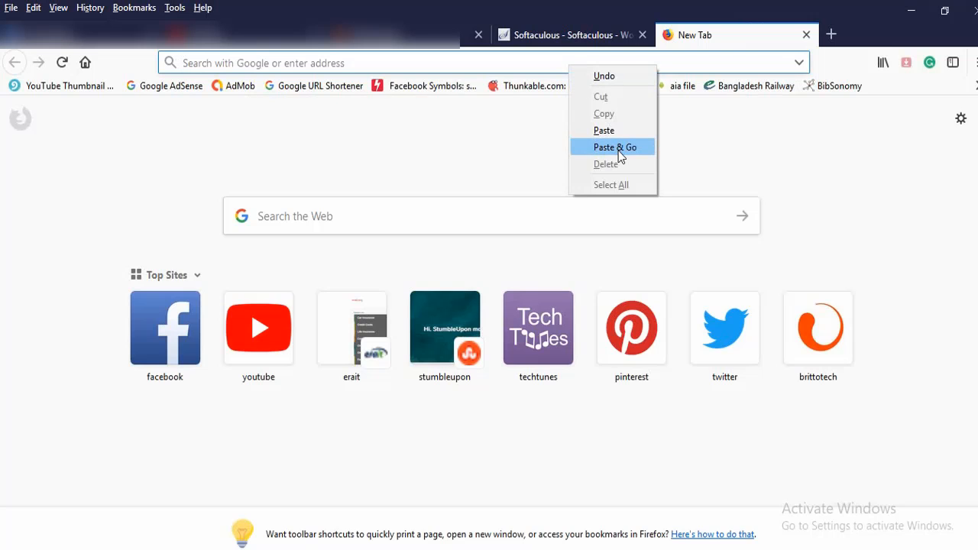
{"action": "left_click", "coordinate": [615, 147]}
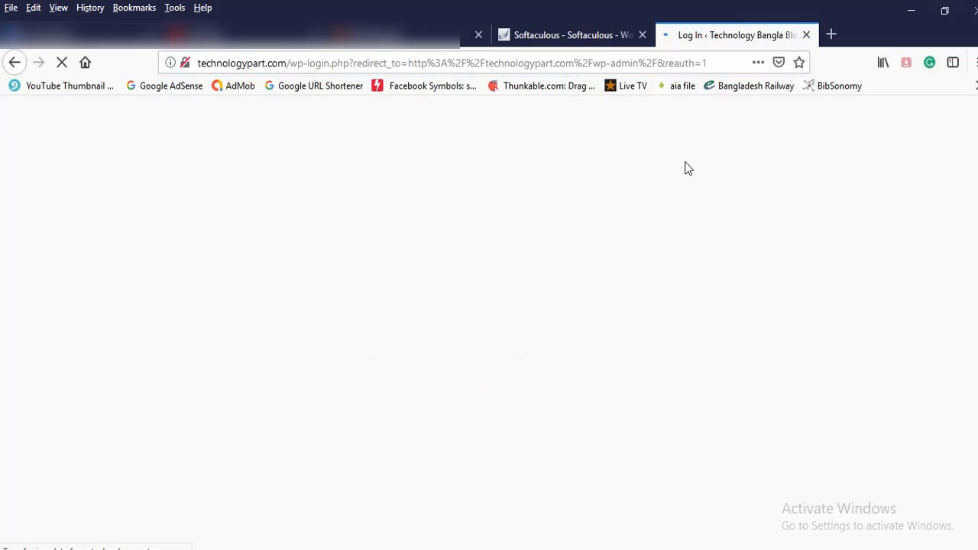
- Enter the admin username and the account password in the WordPress login form
{"action": "left_click", "coordinate": [517, 314]}
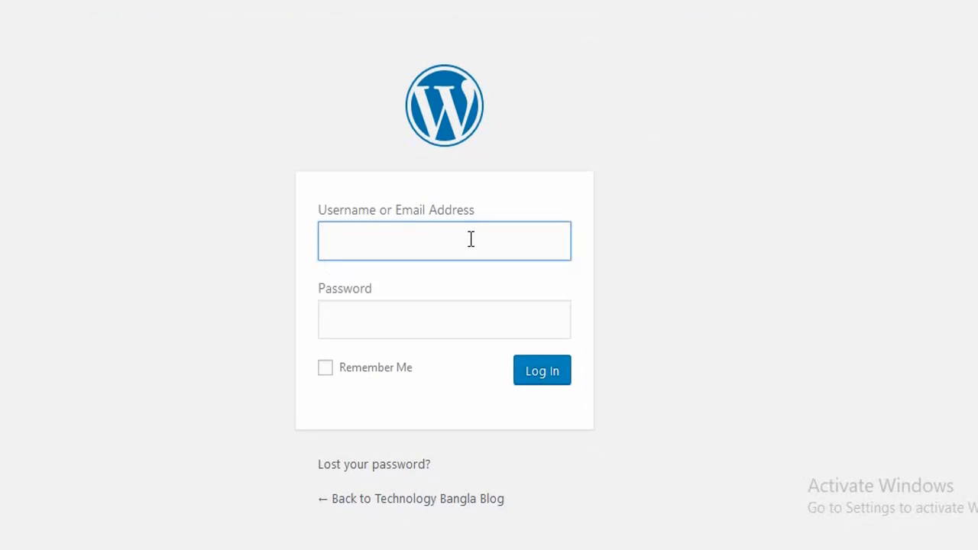
{"action": "left_click", "coordinate": [471, 239]}
{"action": "type", "text": "alaminrana"}
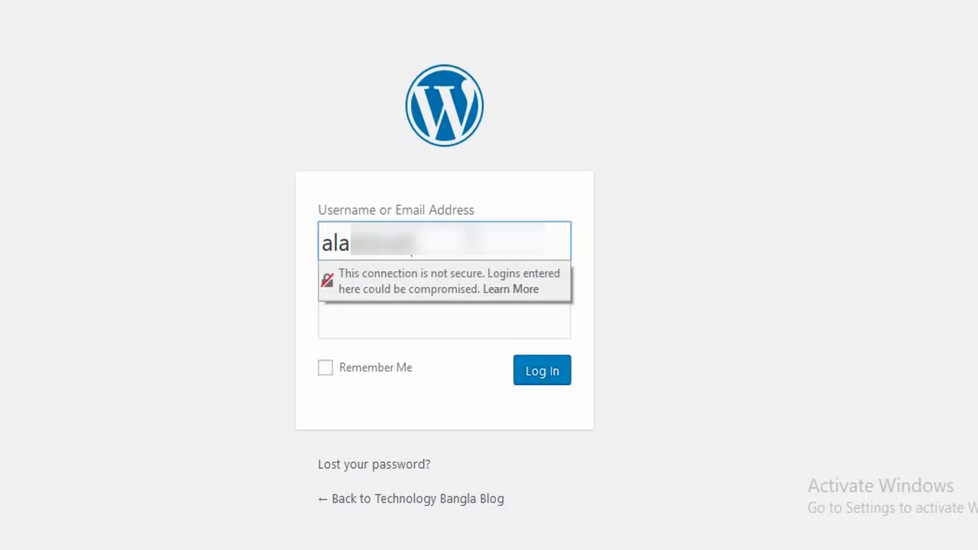
{"action": "key", "text": "Tab"}
{"action": "type", "text": "****"}
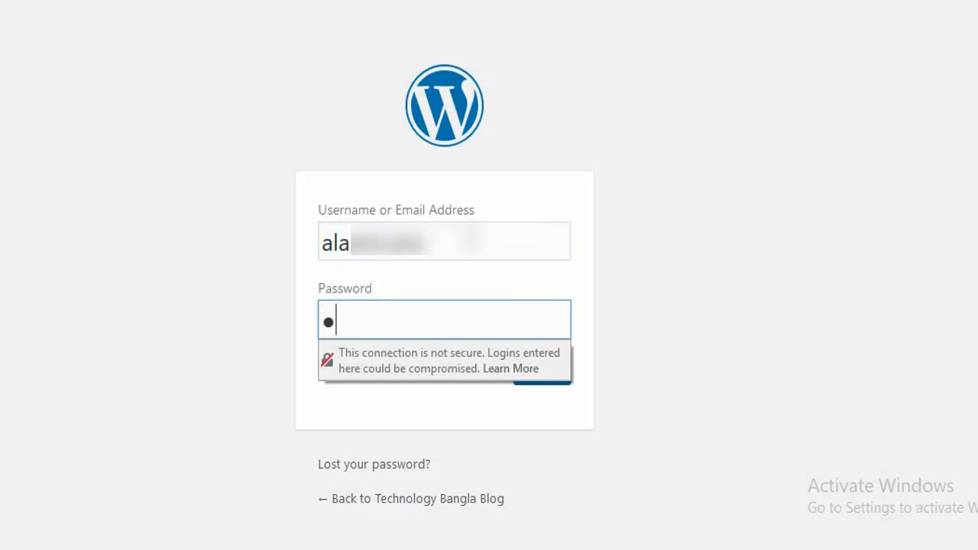
{"action": "type", "text": "********"}
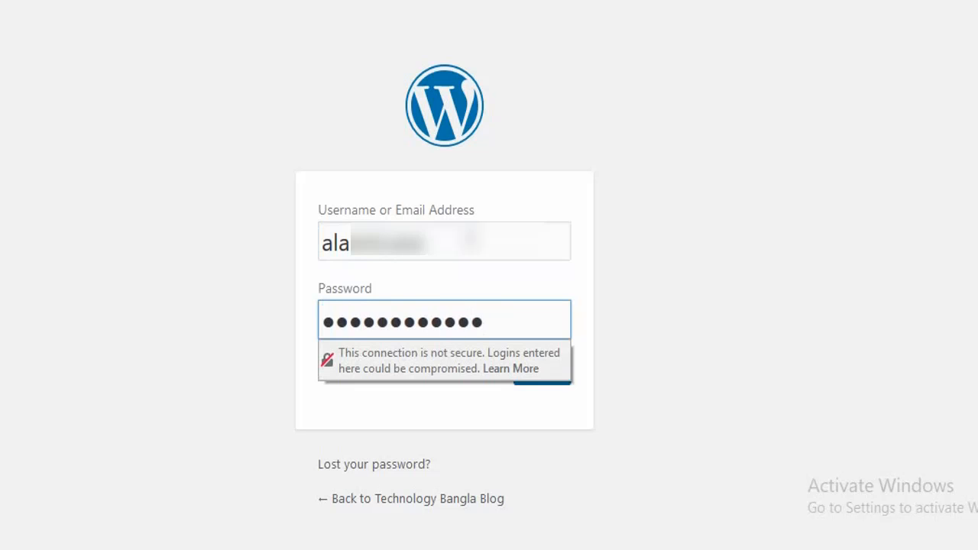
- Log in with Remember Me ticked and save the login credentials in the browser
{"action": "left_click", "coordinate": [754, 283]}
{"action": "left_click", "coordinate": [382, 369]}
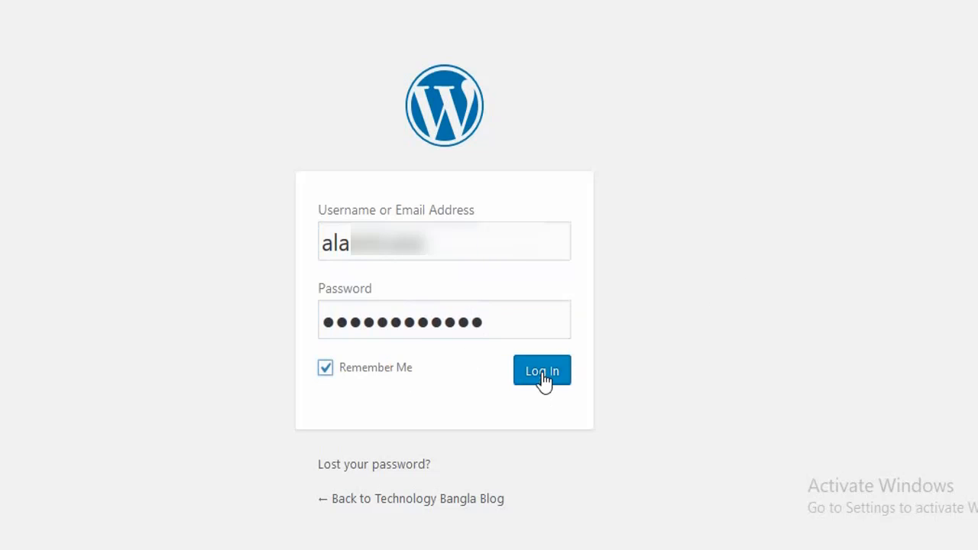
{"action": "left_click", "coordinate": [541, 374]}
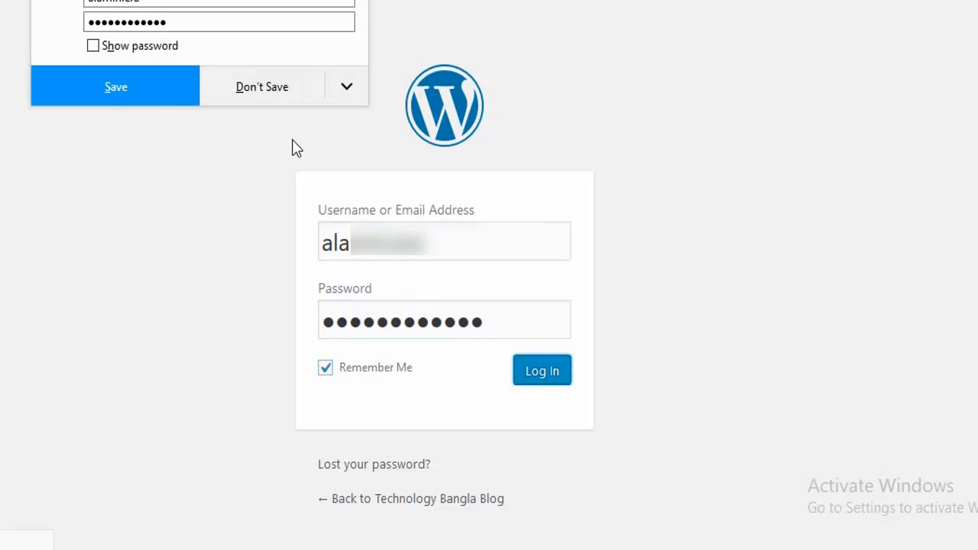
{"action": "left_click", "coordinate": [147, 97]}
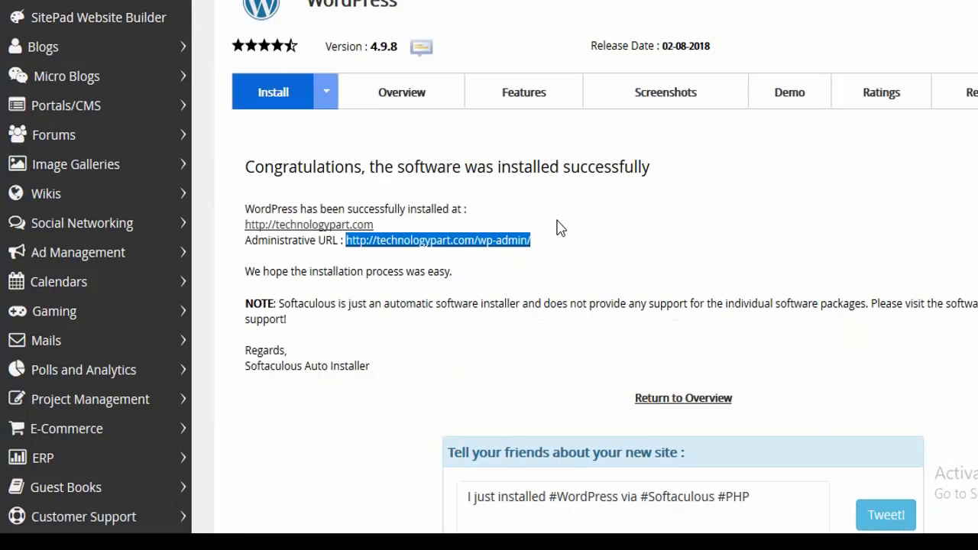
{"action": "left_click", "coordinate": [533, 210]}
{"action": "left_click_drag", "start_coordinate": [396, 231], "coordinate": [251, 232]}
{"action": "right_click", "coordinate": [258, 230]}
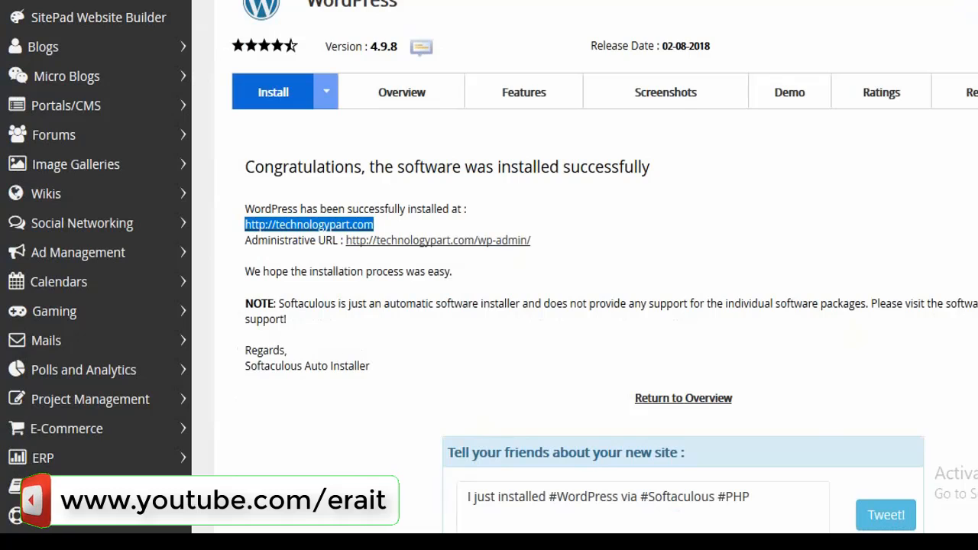
{"action": "key", "text": "ctrl+t"}
{"action": "right_click", "coordinate": [812, 2]}
{"action": "left_click", "coordinate": [861, 38]}
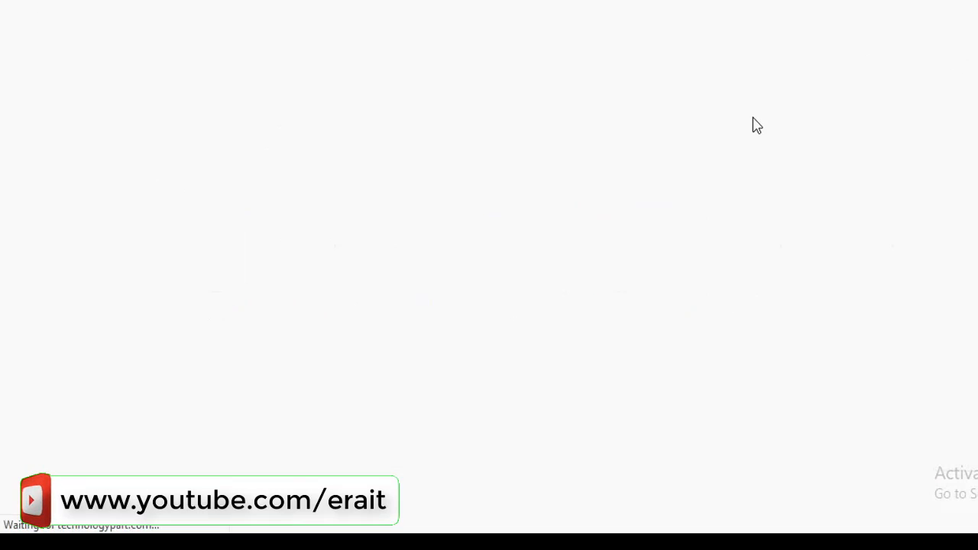
- Scroll through the new site's homepage
{"action": "scroll", "coordinate": [641, 175], "scroll_direction": "down", "scroll_amount": 15}
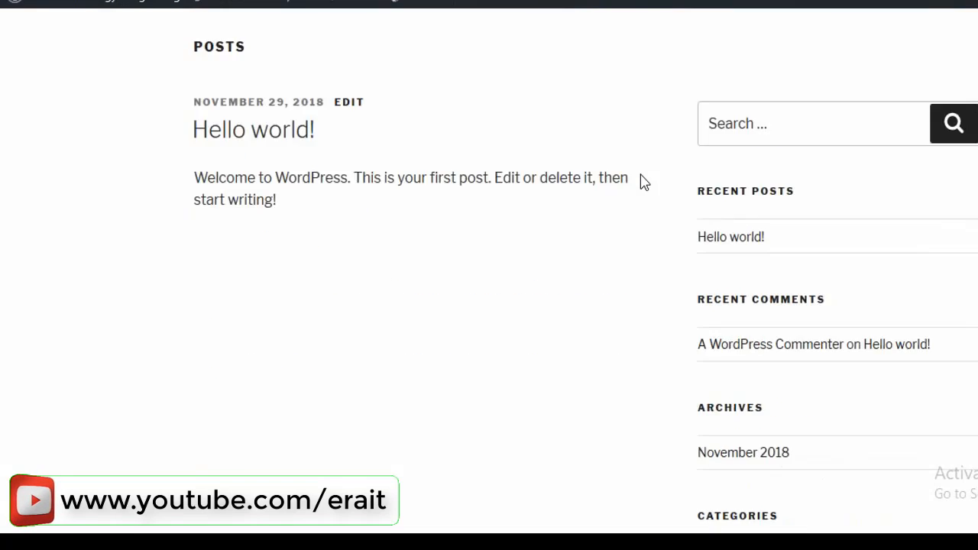
{"action": "scroll", "coordinate": [641, 175], "scroll_direction": "up", "scroll_amount": 5}
{"action": "scroll", "coordinate": [642, 182], "scroll_direction": "up", "scroll_amount": 5}
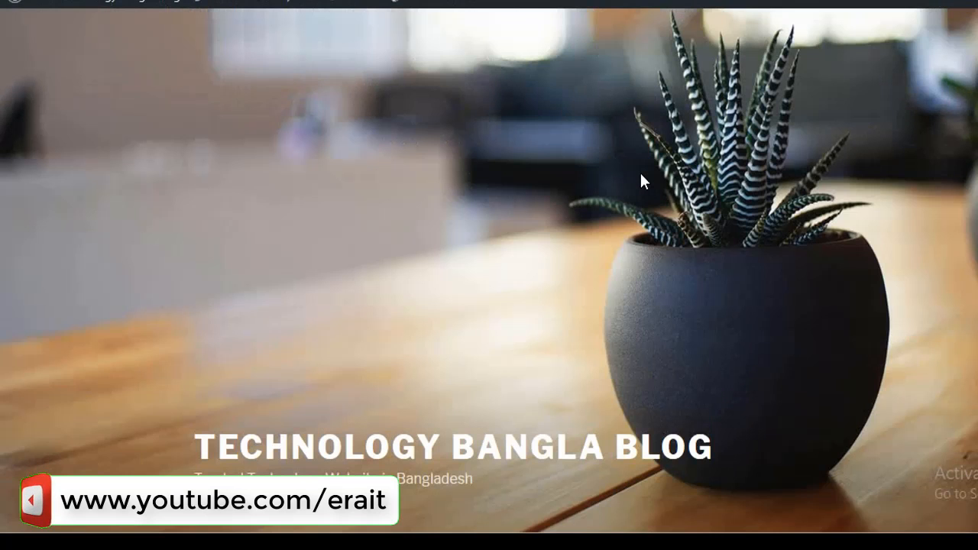